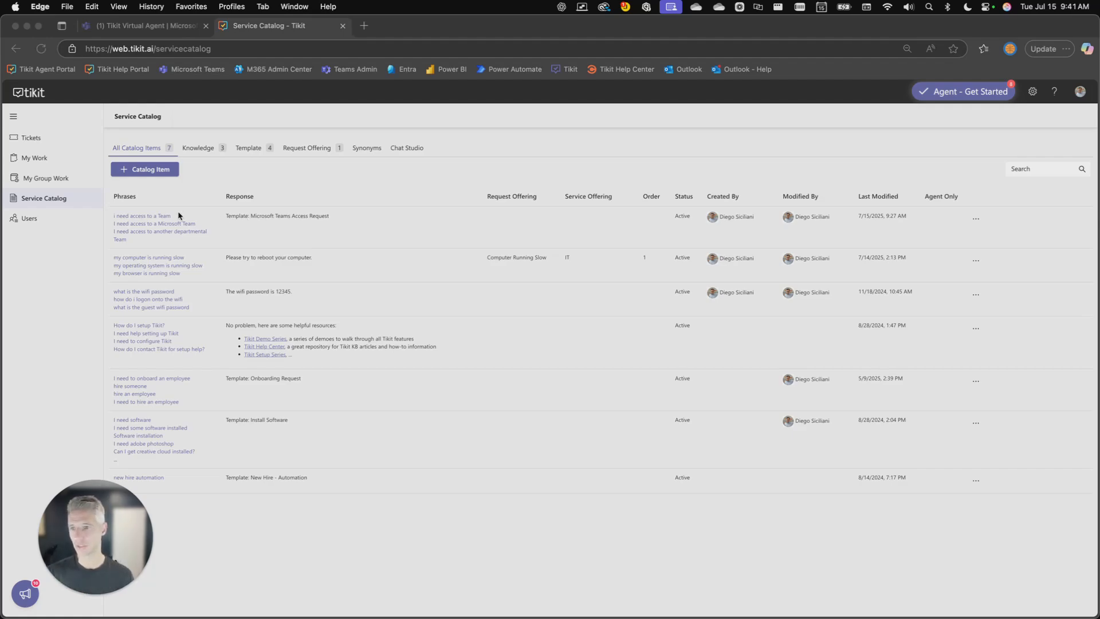
- Open the Service Offerings settings to review the existing service offerings
left_click(228, 159)
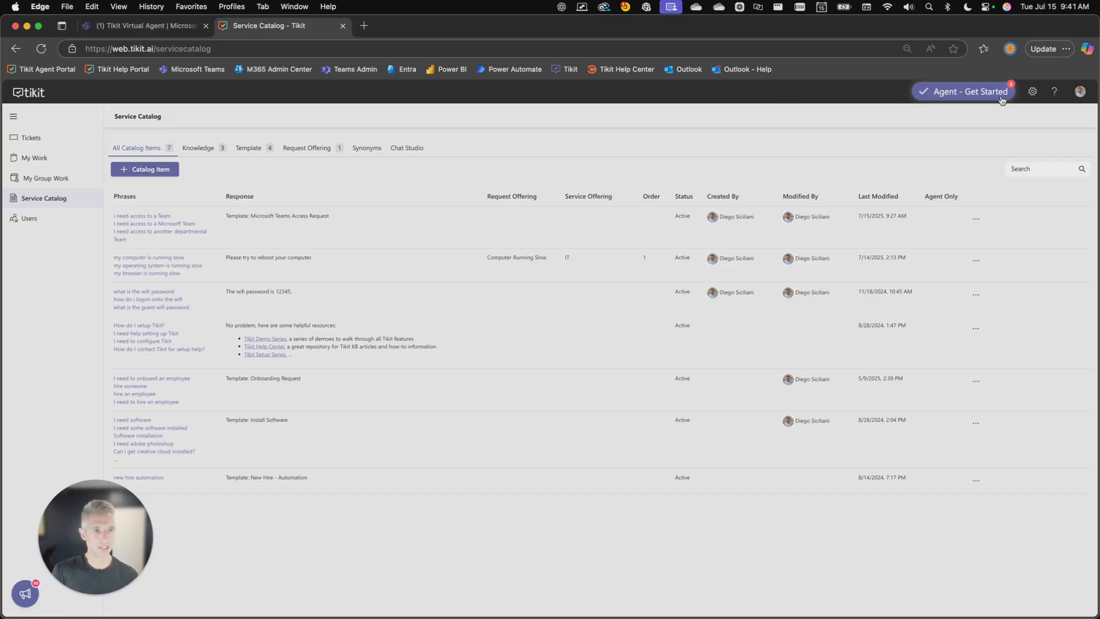
left_click(1033, 95)
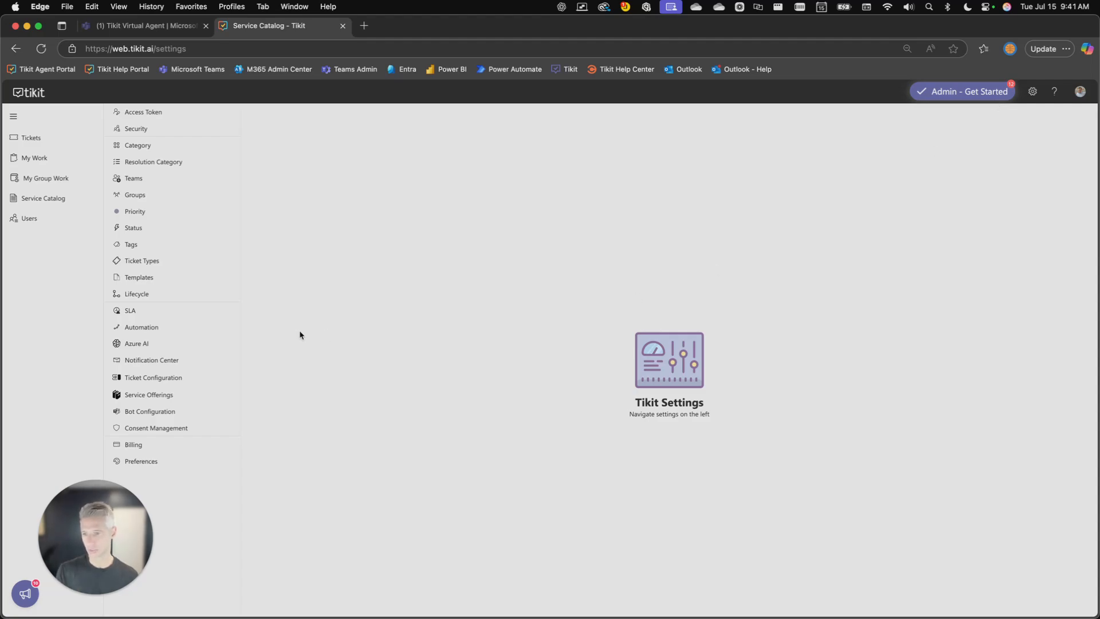
left_click(144, 397)
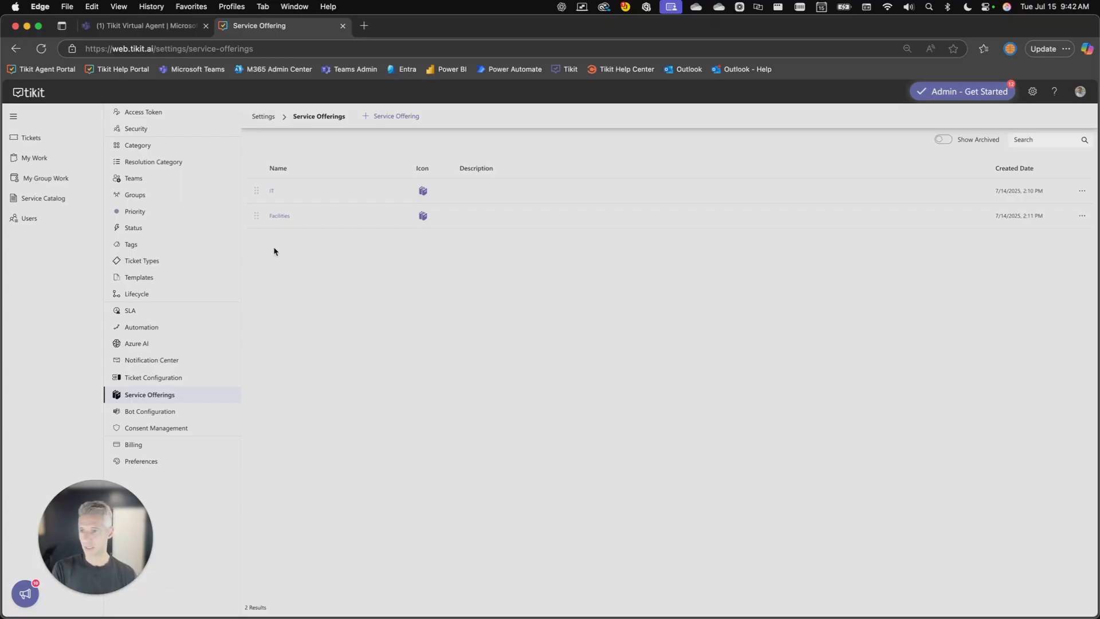
- Open the Microsoft Teams access catalog item in the service catalog for editing and enable its request offering
left_click(46, 198)
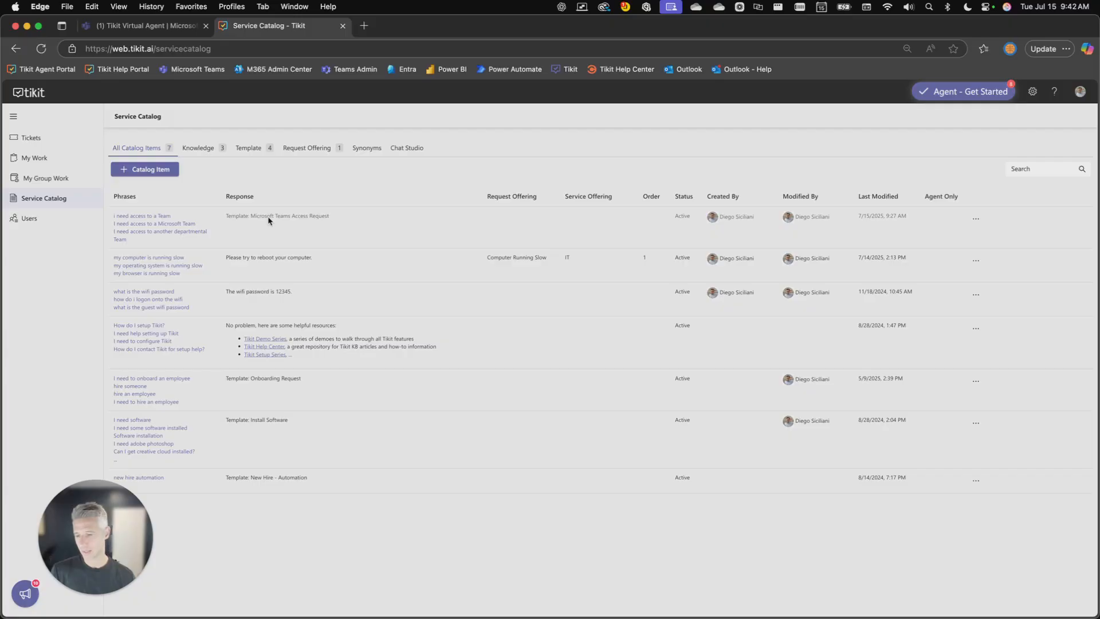
left_click(137, 225)
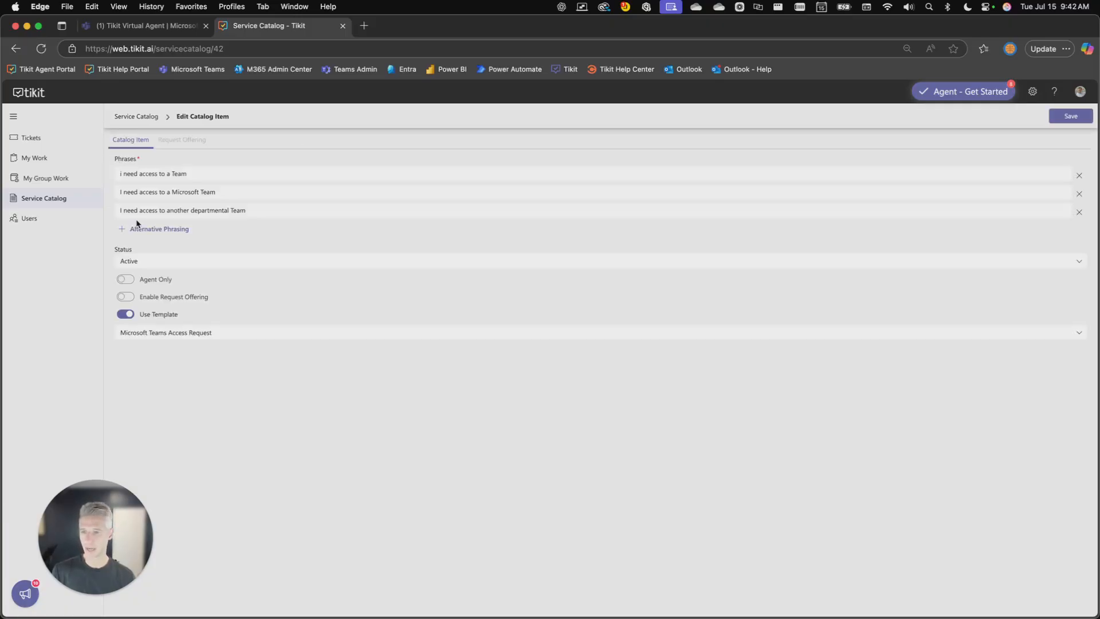
left_click(128, 298)
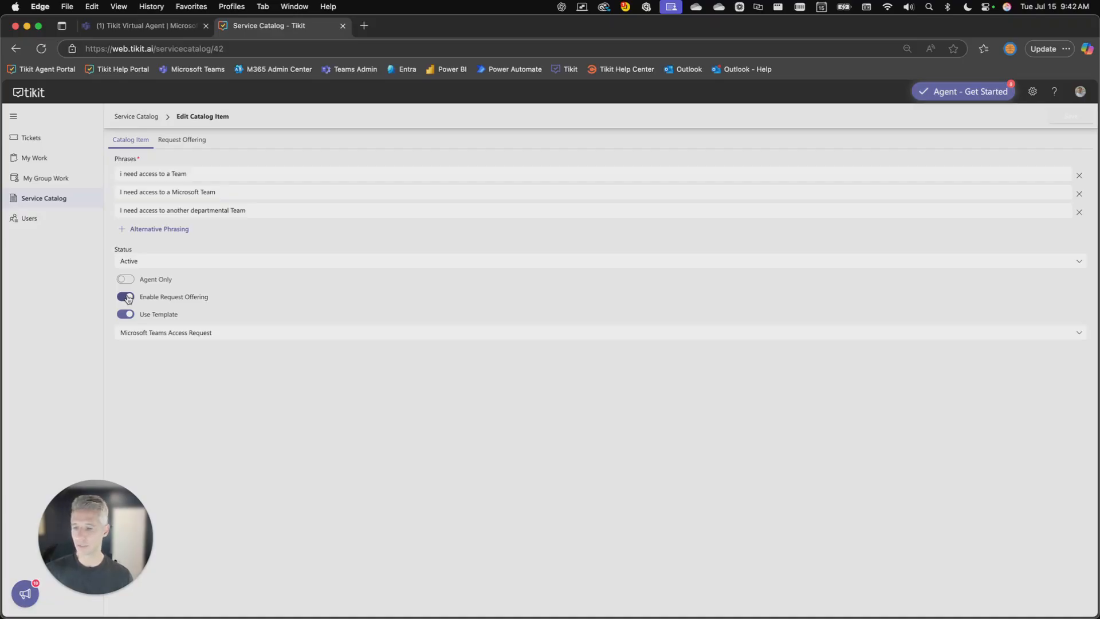
- Give the catalog item's request offering the title "Microsoft Teams Access Request"
left_click(179, 141)
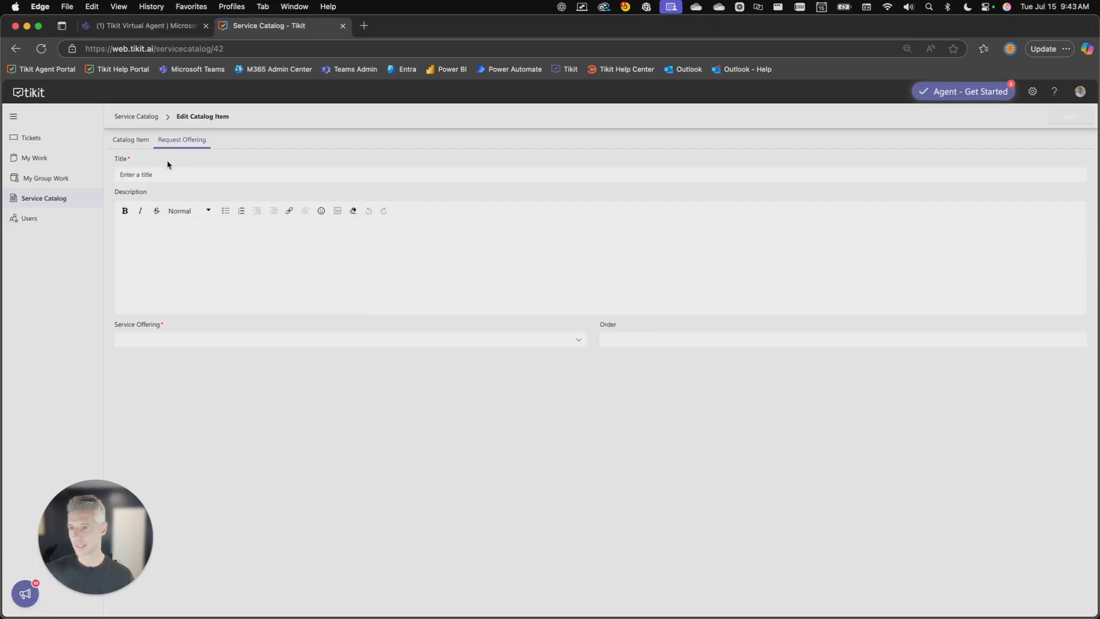
left_click(160, 174)
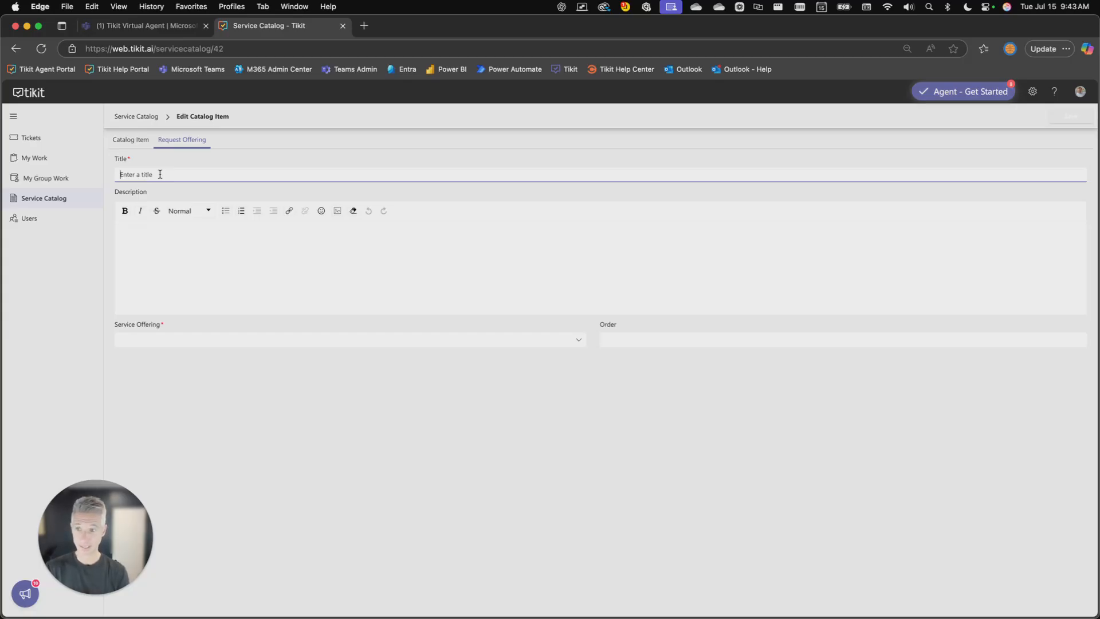
type("Micros")
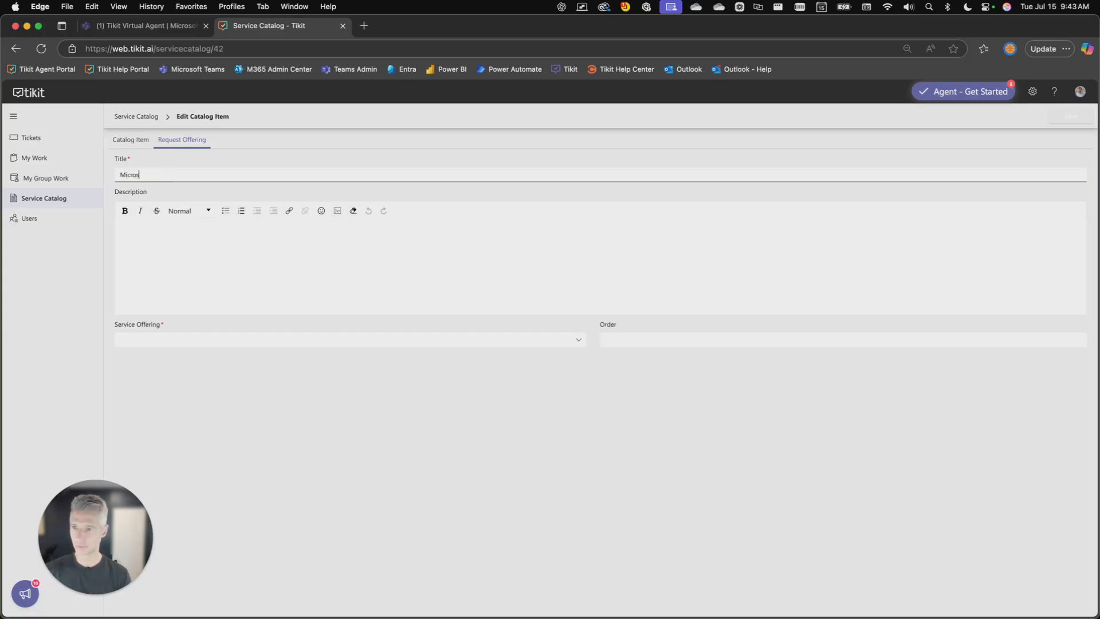
type("oft Teams Access Request")
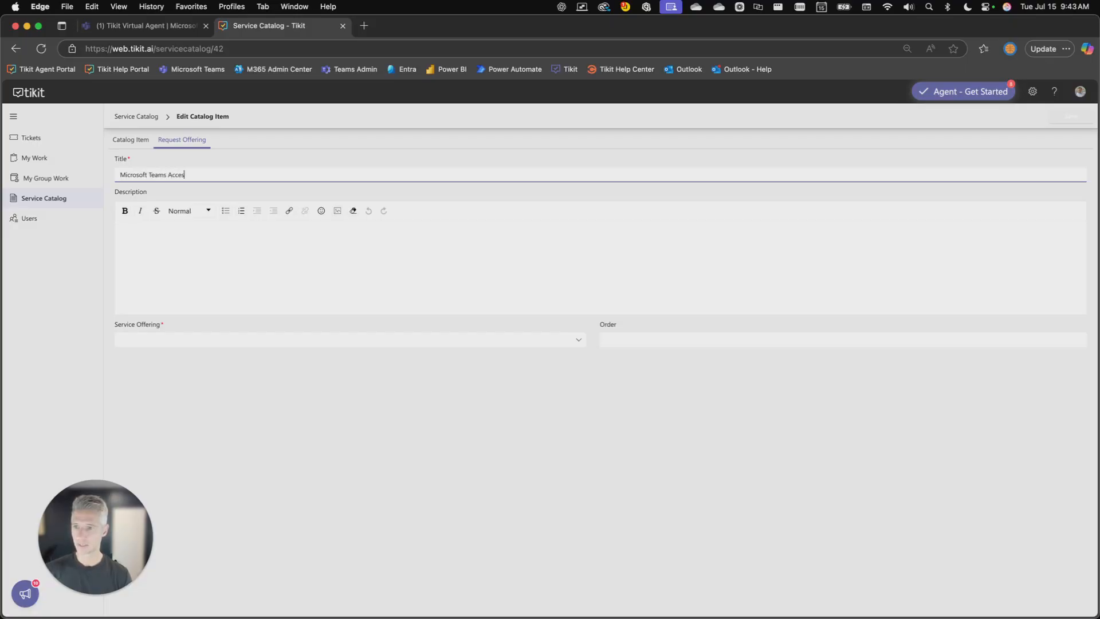
- Enter the request offering's description as "Use this form to submit access requests to differente Microsoft Teams in the business."
key("Tab")
type("use th")
key("BackSpace")
key("BackSpace")
key("BackSpace")
key("BackSpace")
key("BackSpace")
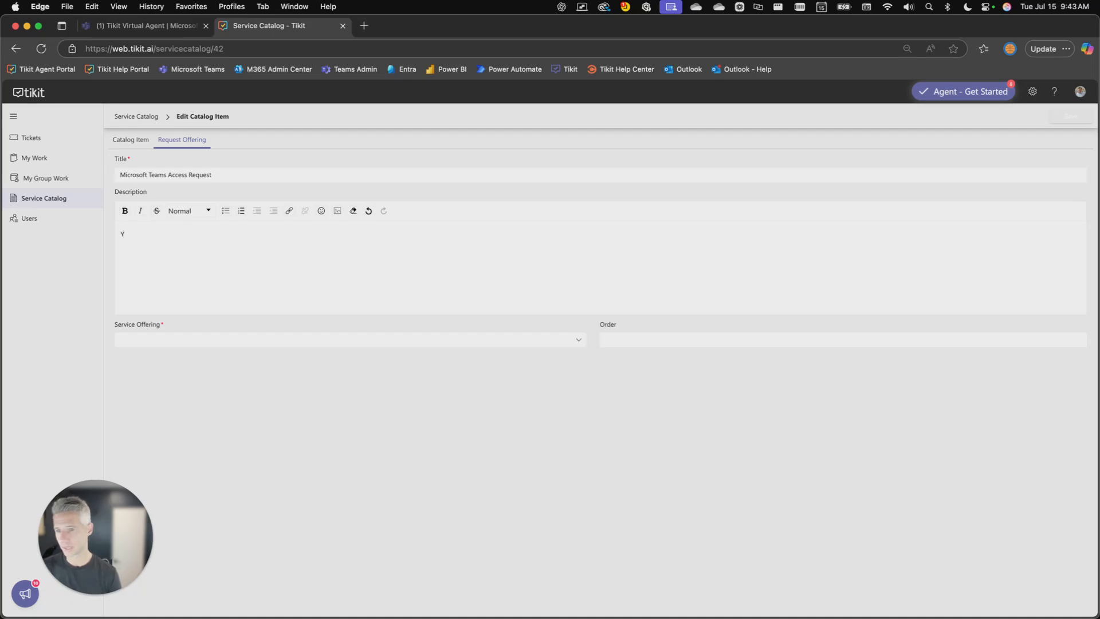
key("BackSpace")
type("Use this form ")
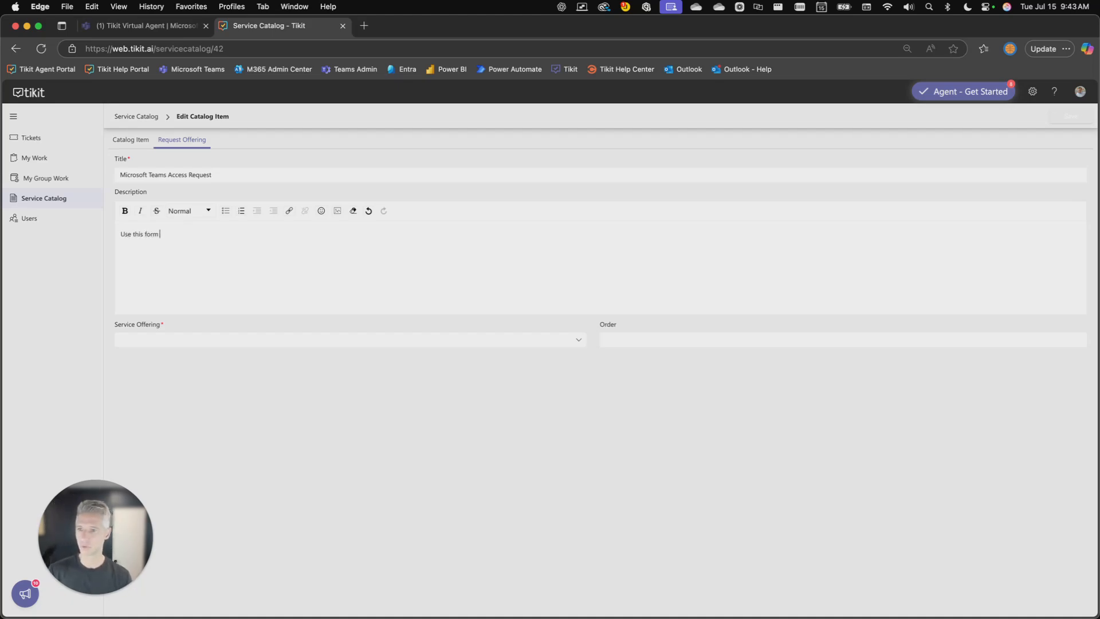
type("to s")
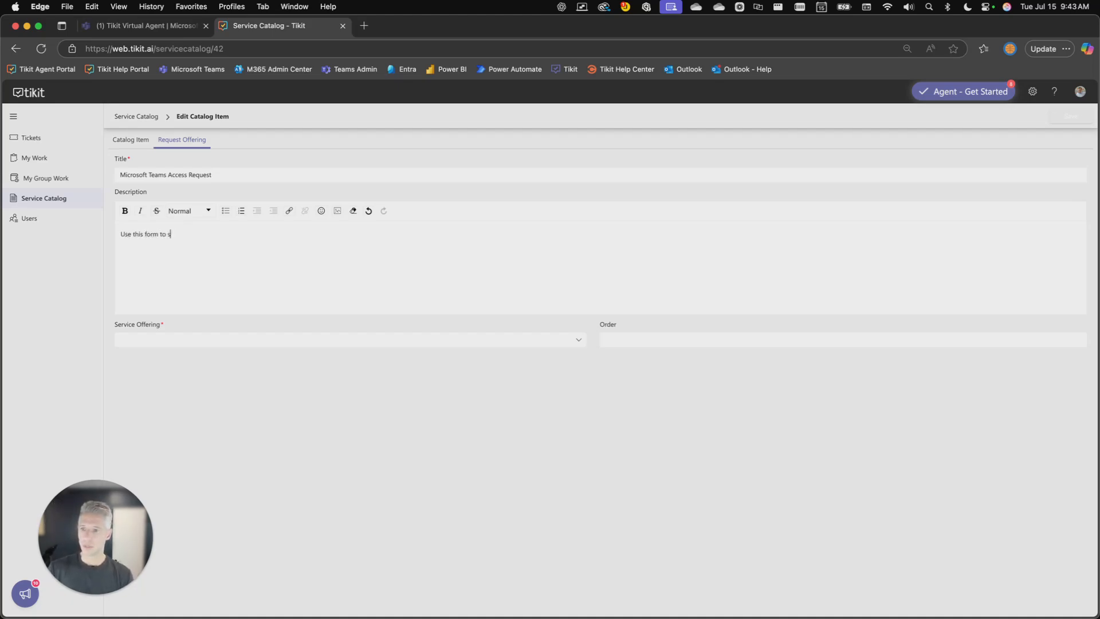
type("ub")
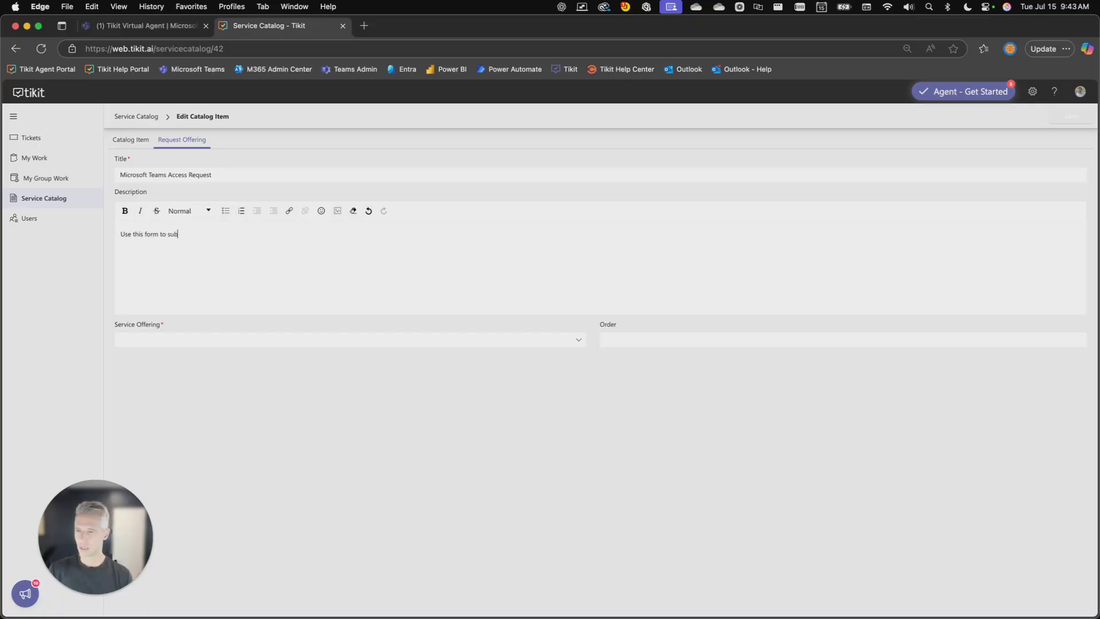
type("mit access req")
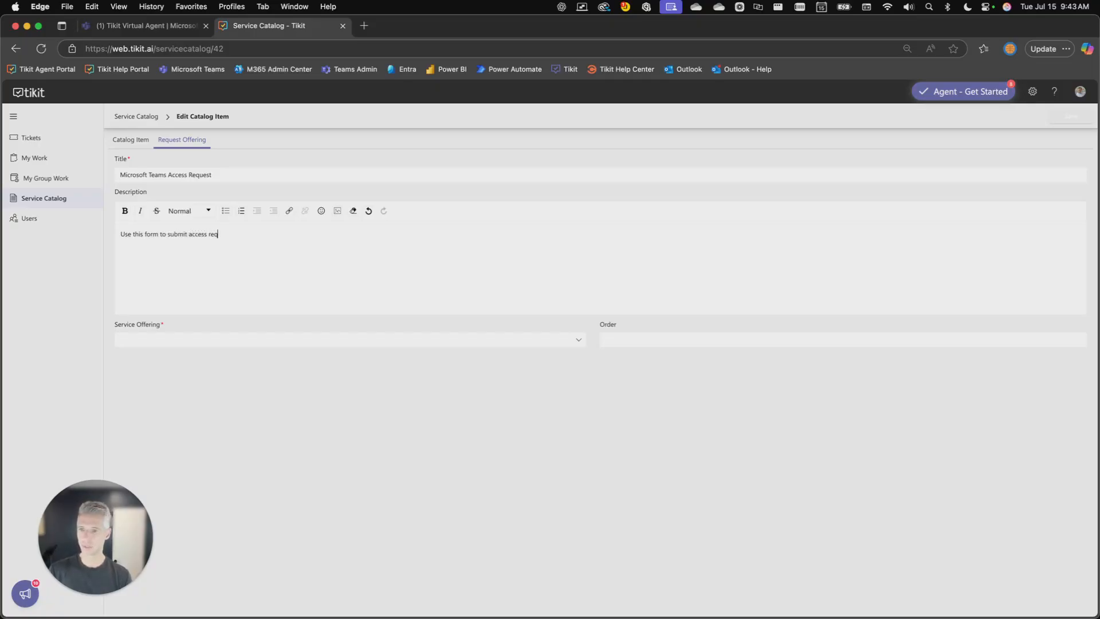
type("uests to differente ")
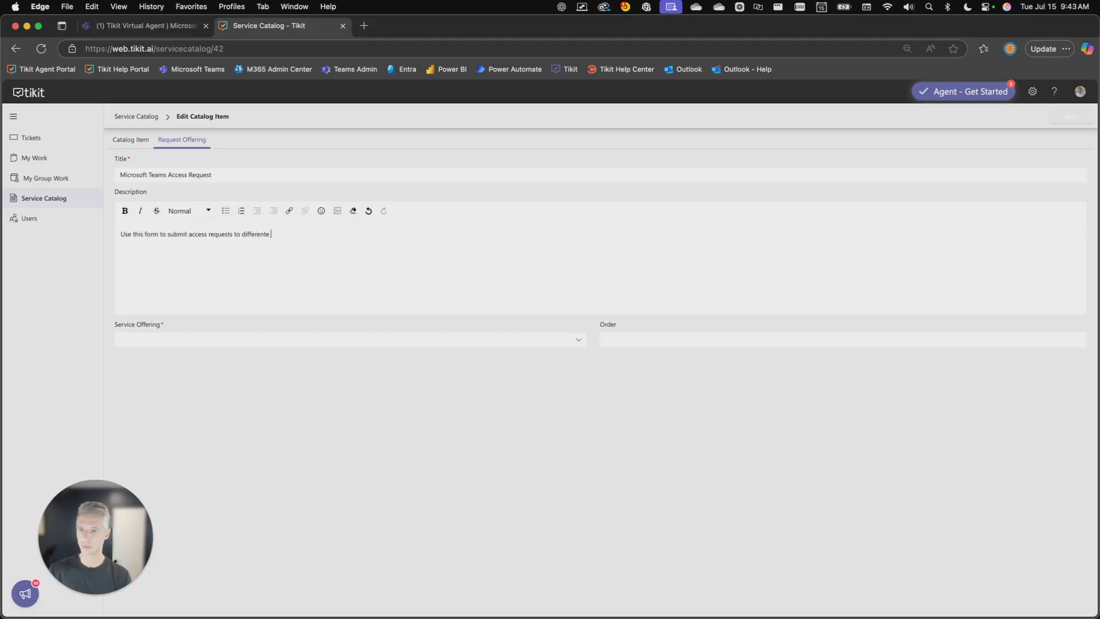
type("Micros")
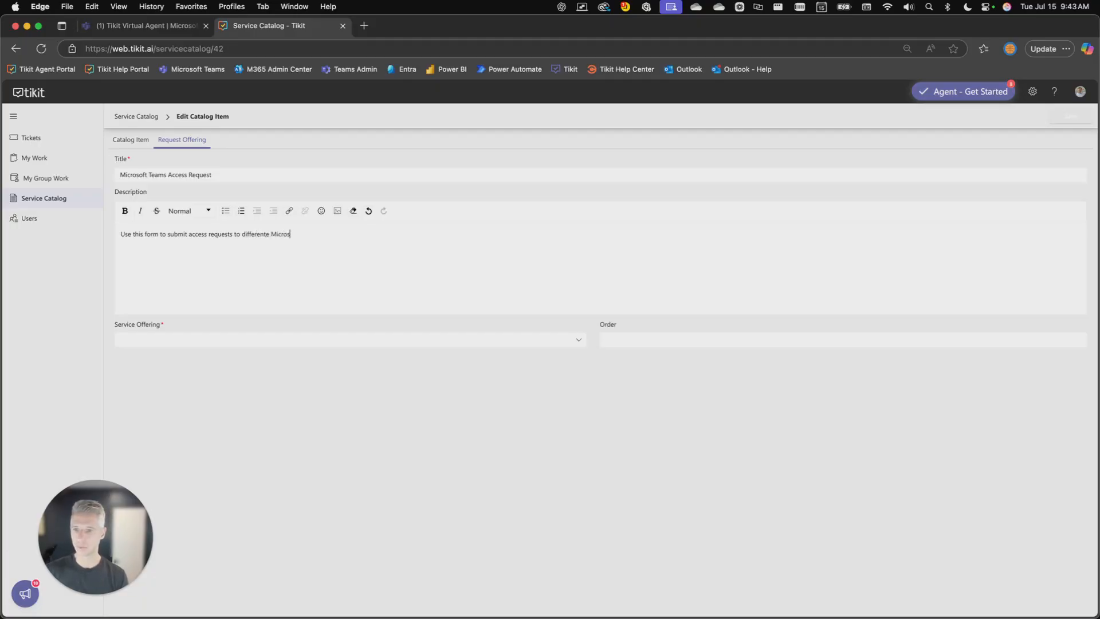
type("oft Teams in th")
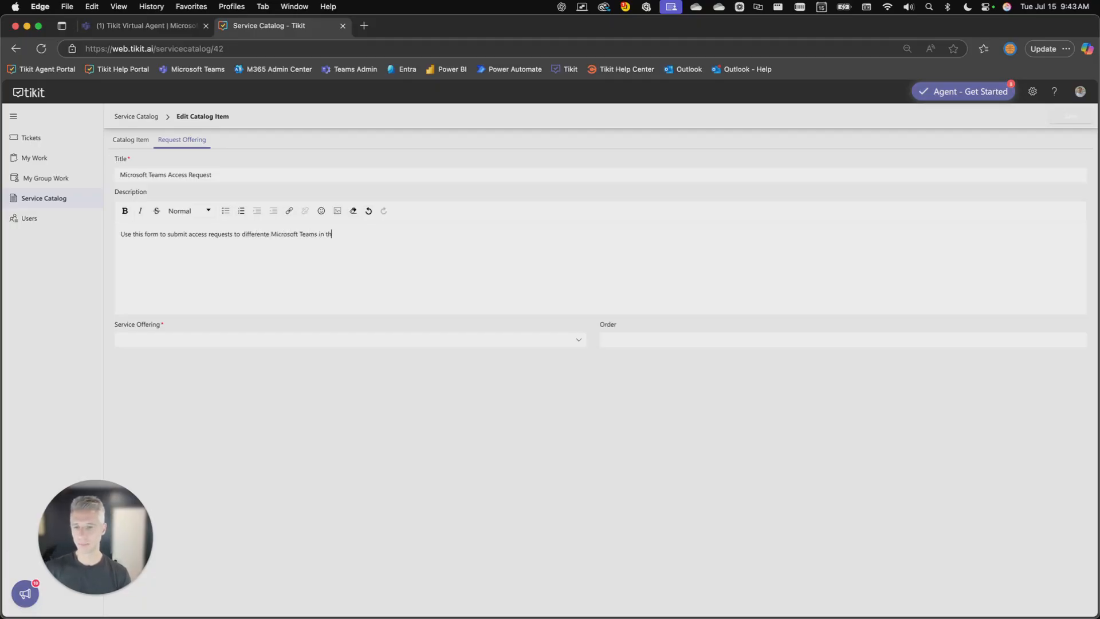
type("e business.")
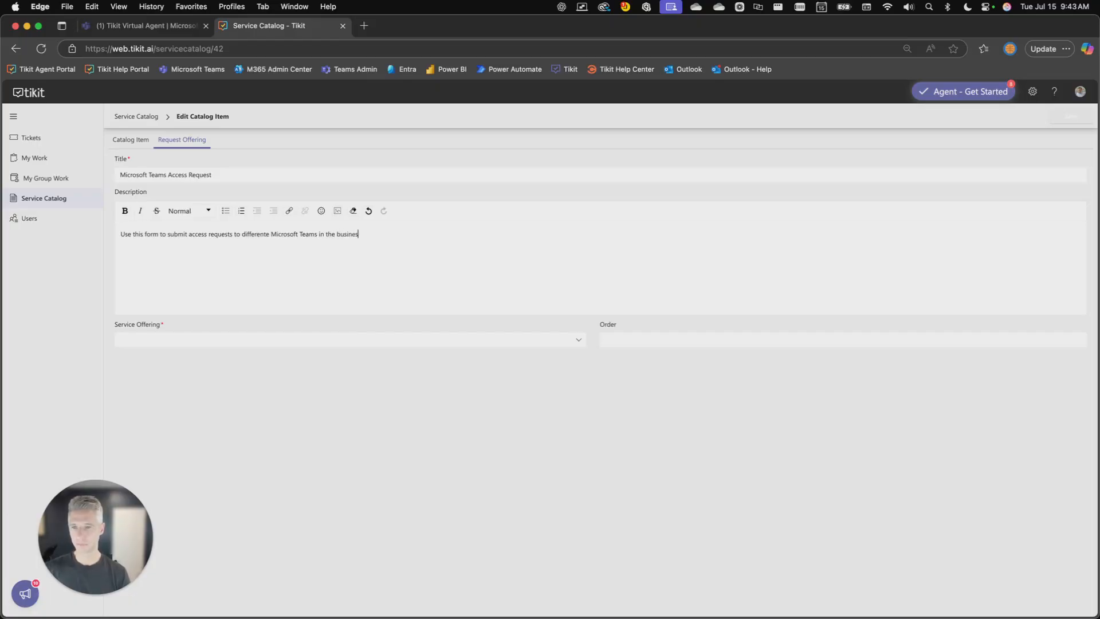
- Assign the request offering to the IT service offering with order 1 and save the catalog item
left_click(223, 344)
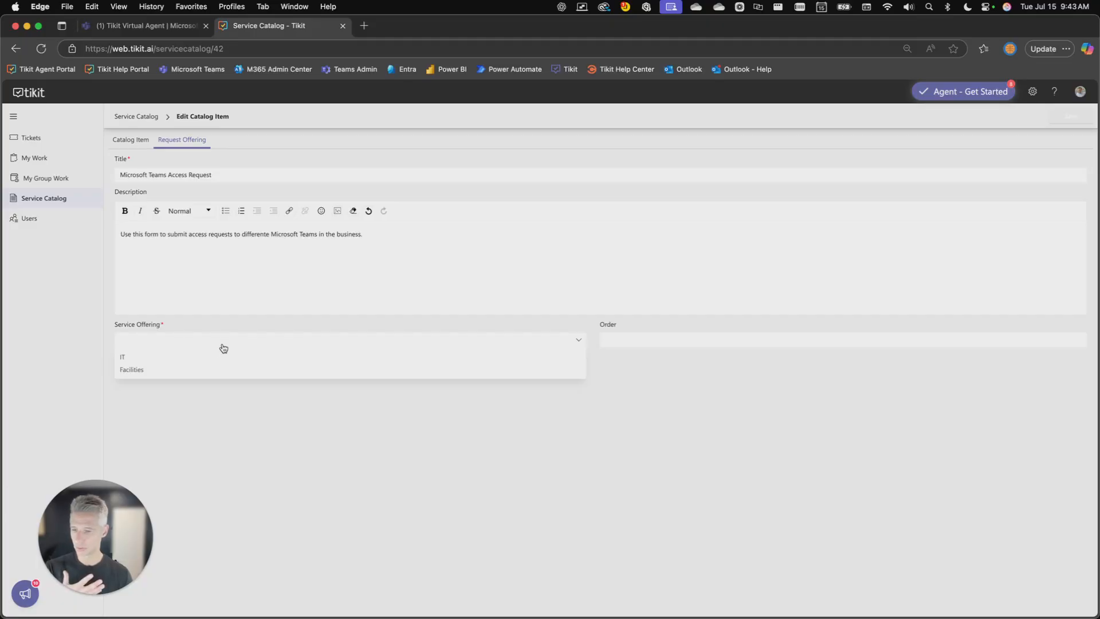
left_click(211, 356)
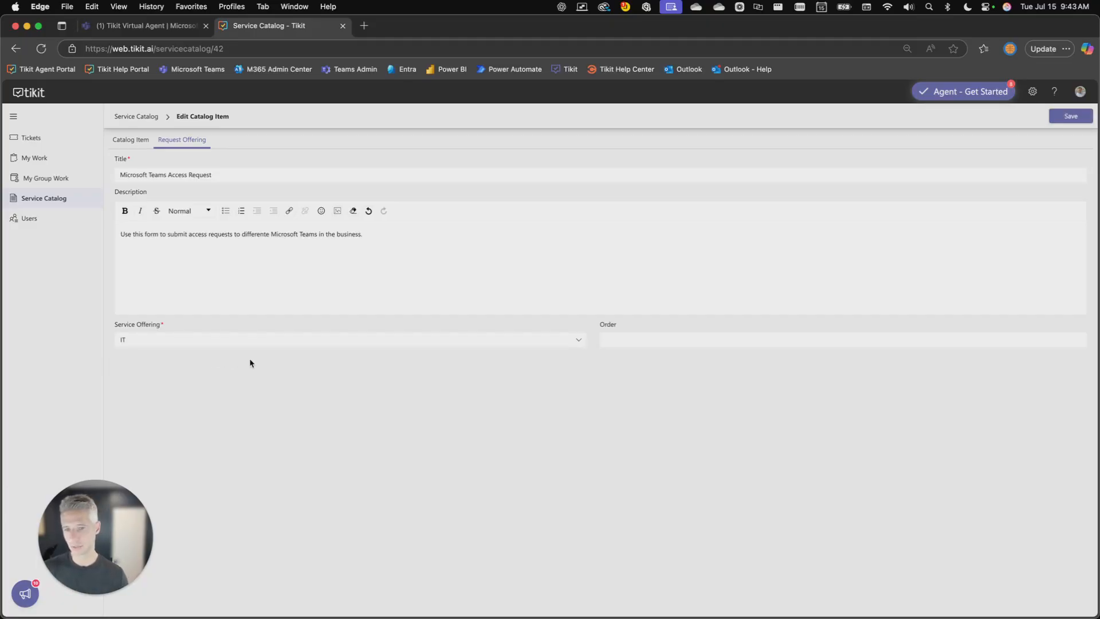
left_click(620, 343)
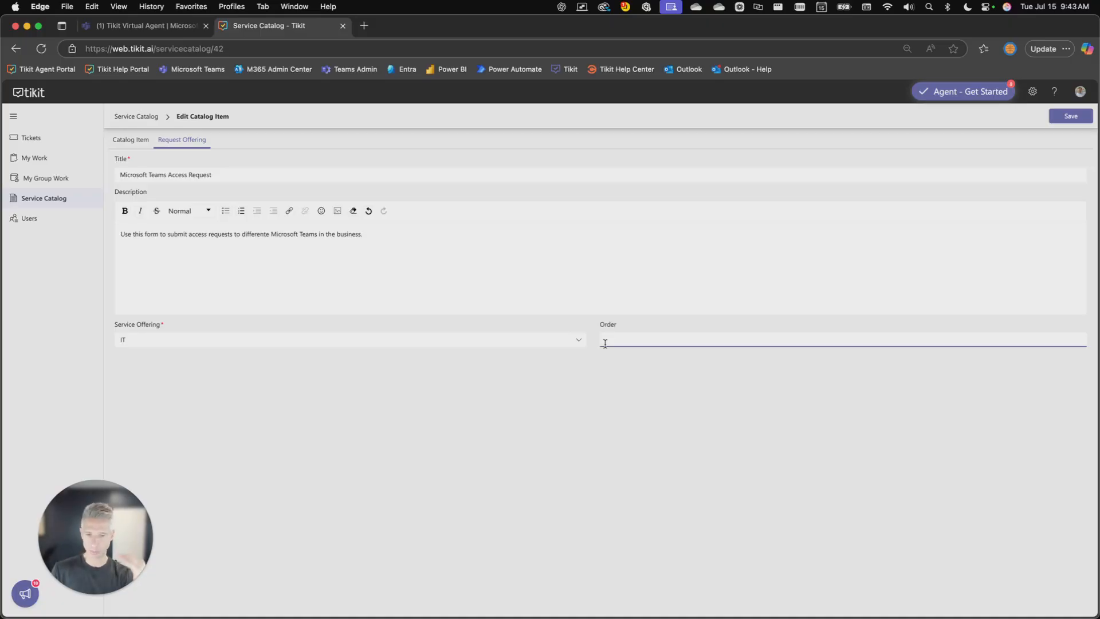
type("1")
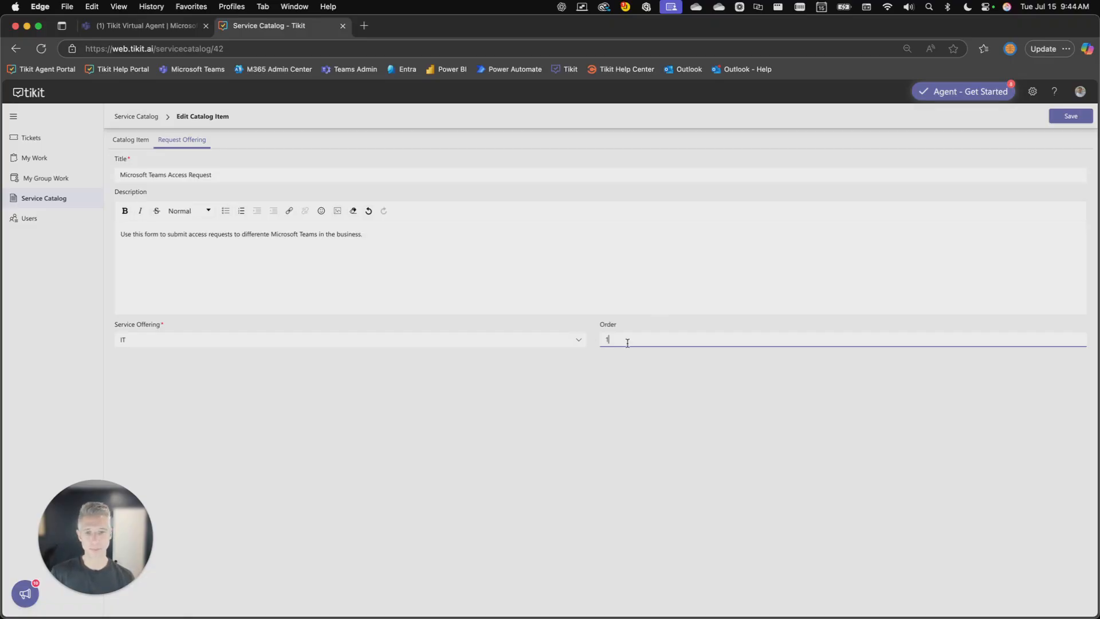
left_click(1074, 119)
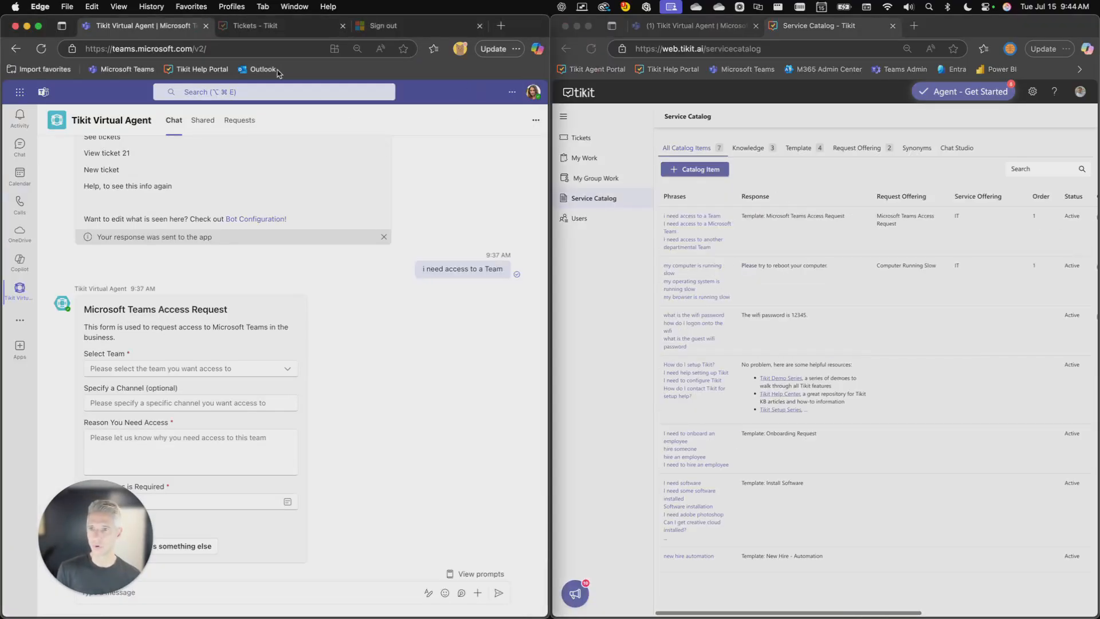
- Switch to the requester's Tickets portal, enlarge its window to full width and refresh the service catalog
left_click(248, 29)
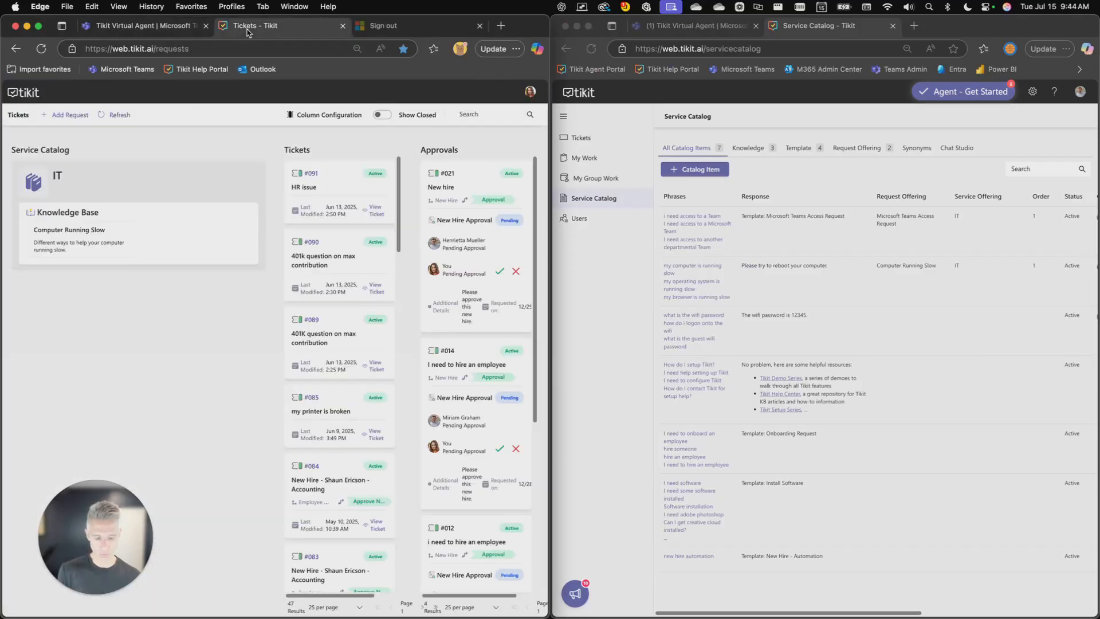
key("ctrl+alt+Return")
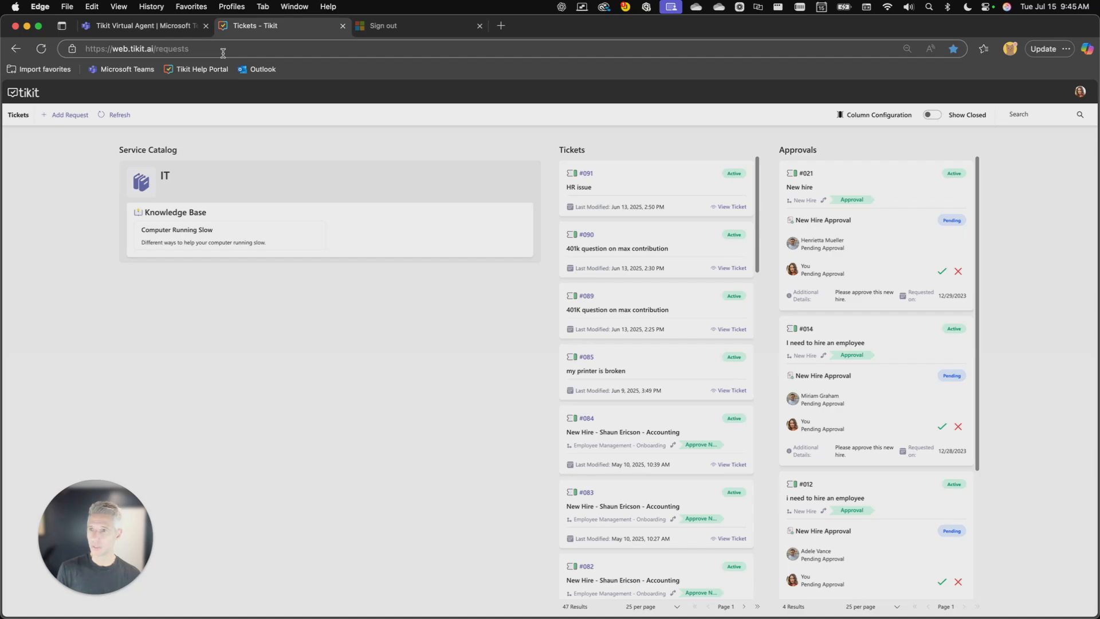
left_click(116, 117)
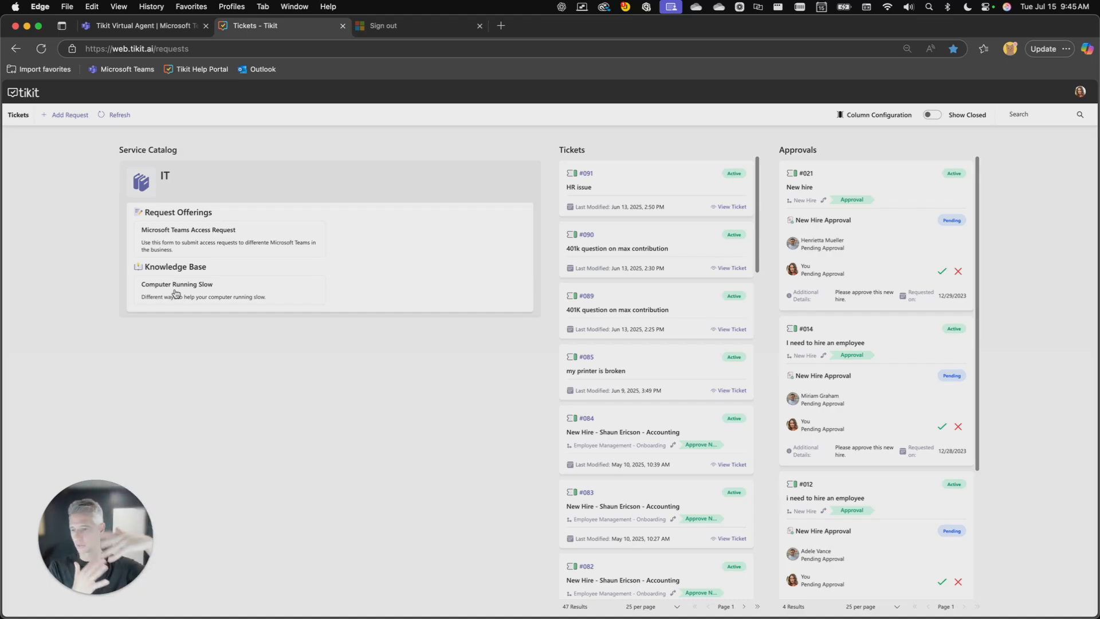
- View the Microsoft Teams Access Request form from the IT catalog, closing the Sign out tab before returning to the service catalog
left_click(200, 247)
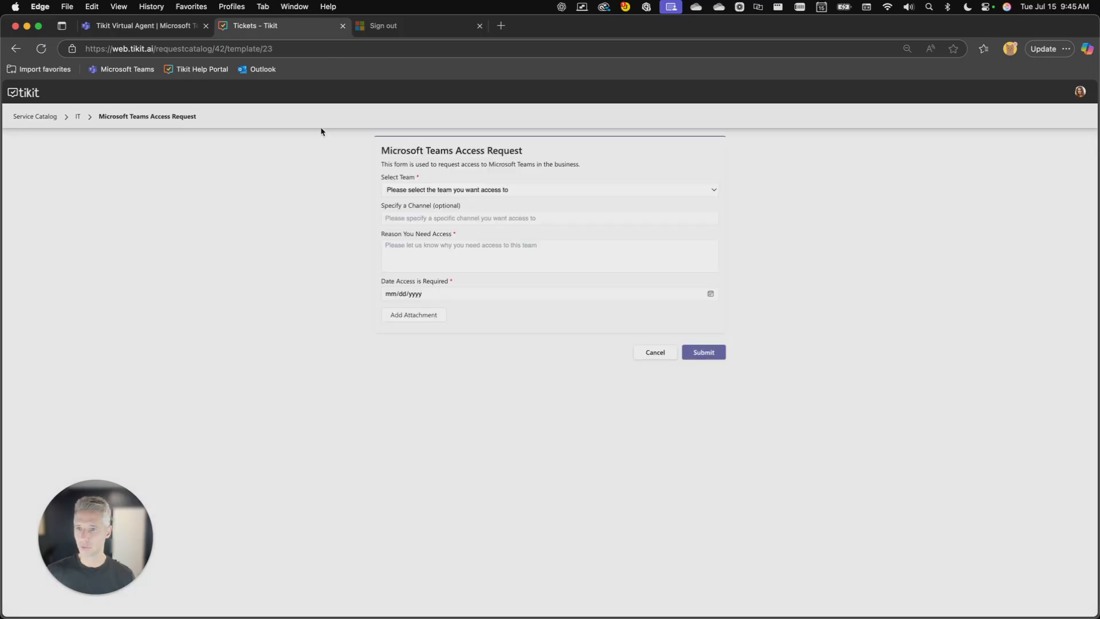
left_click(480, 25)
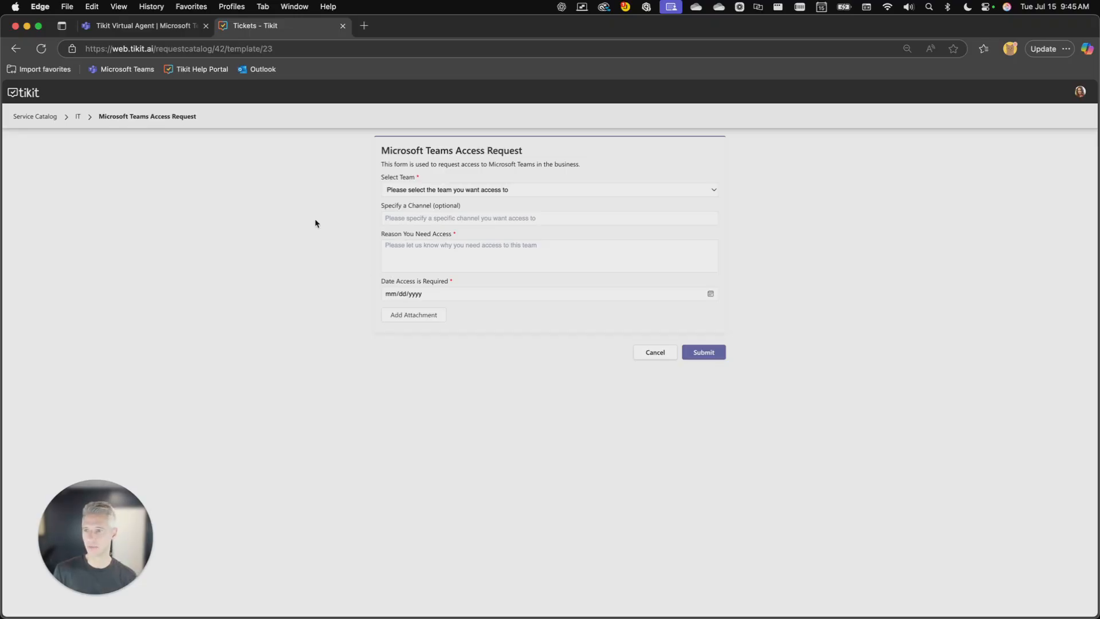
left_click(44, 117)
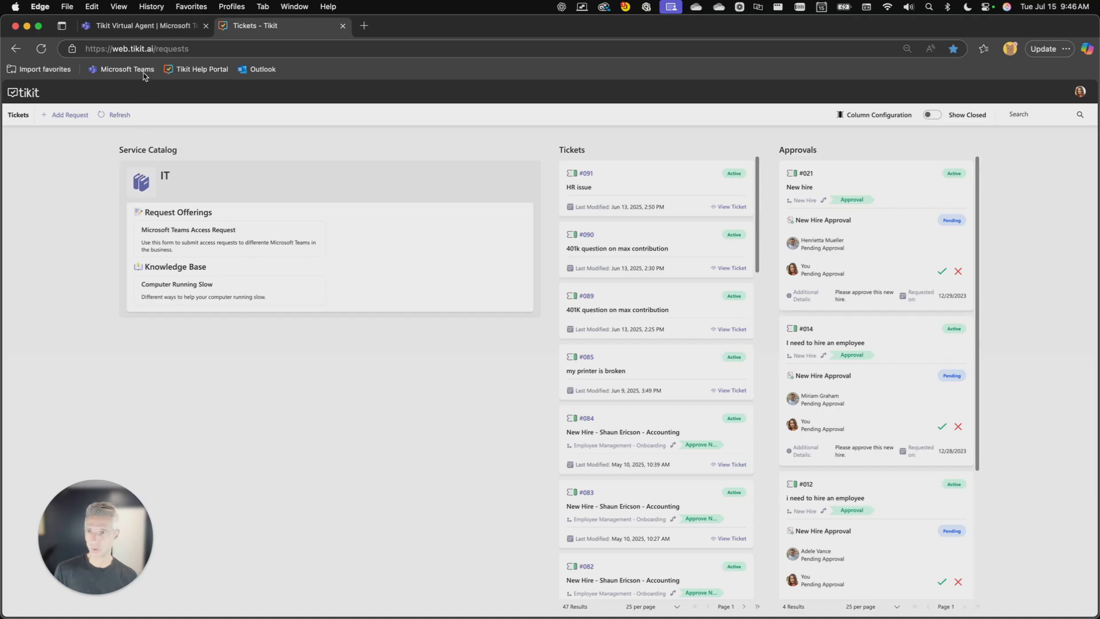
left_click(142, 47)
left_click_drag(156, 49, 205, 48)
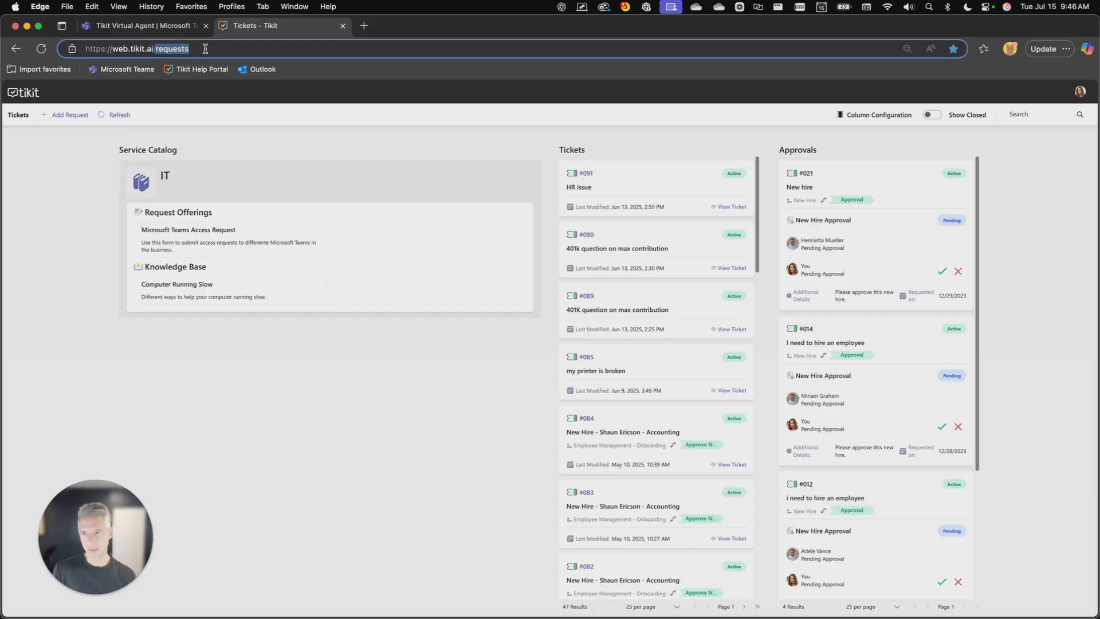
key("BackSpace")
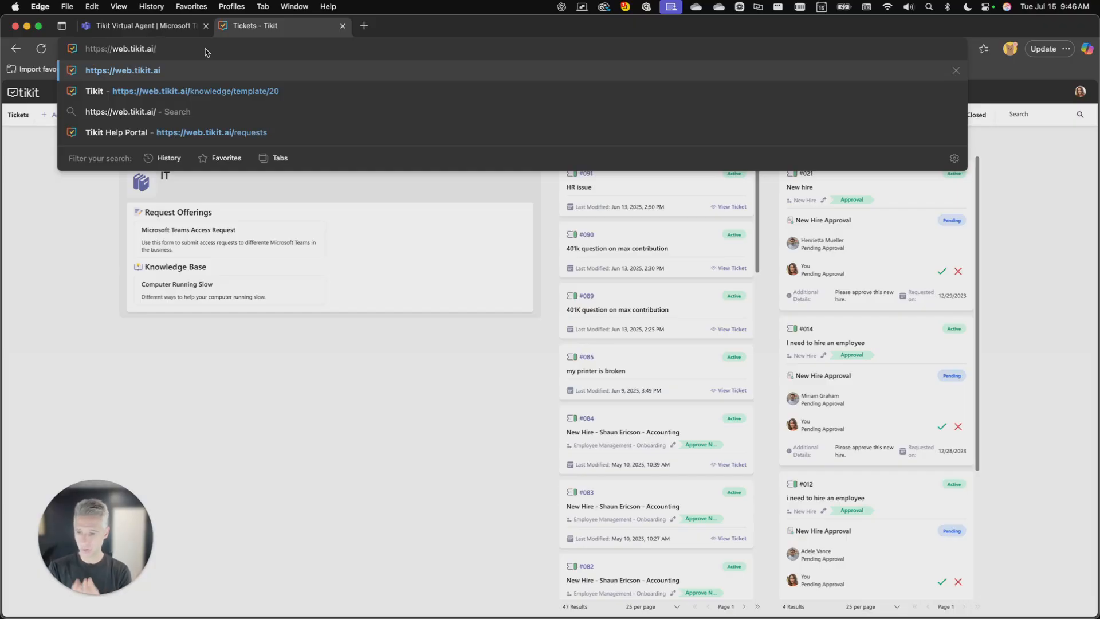
key("Escape")
key("Escape")
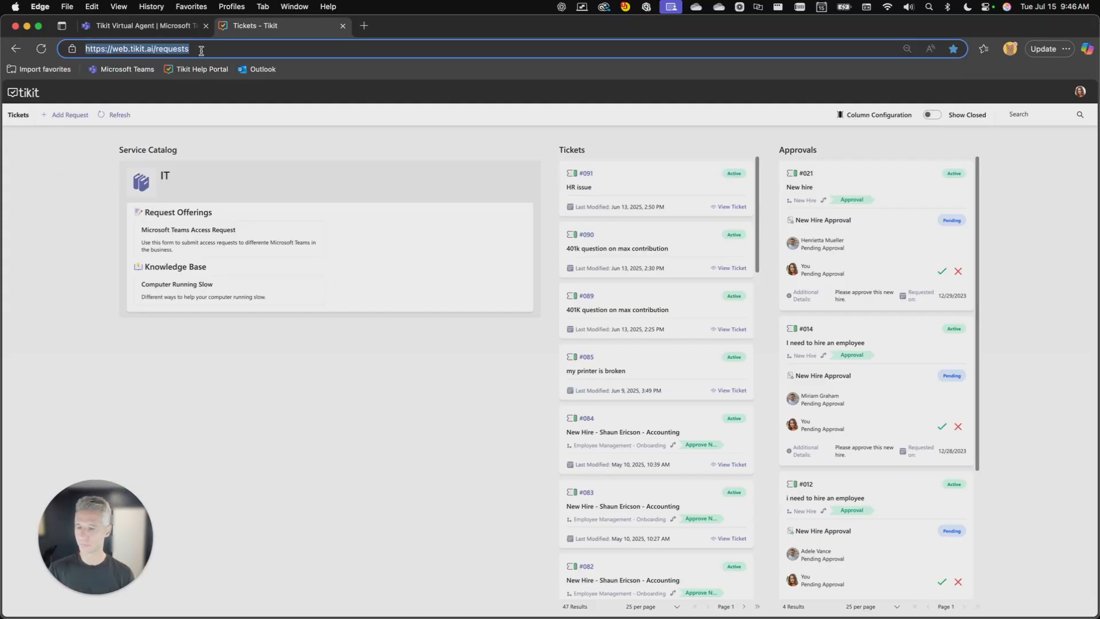
left_click(98, 156)
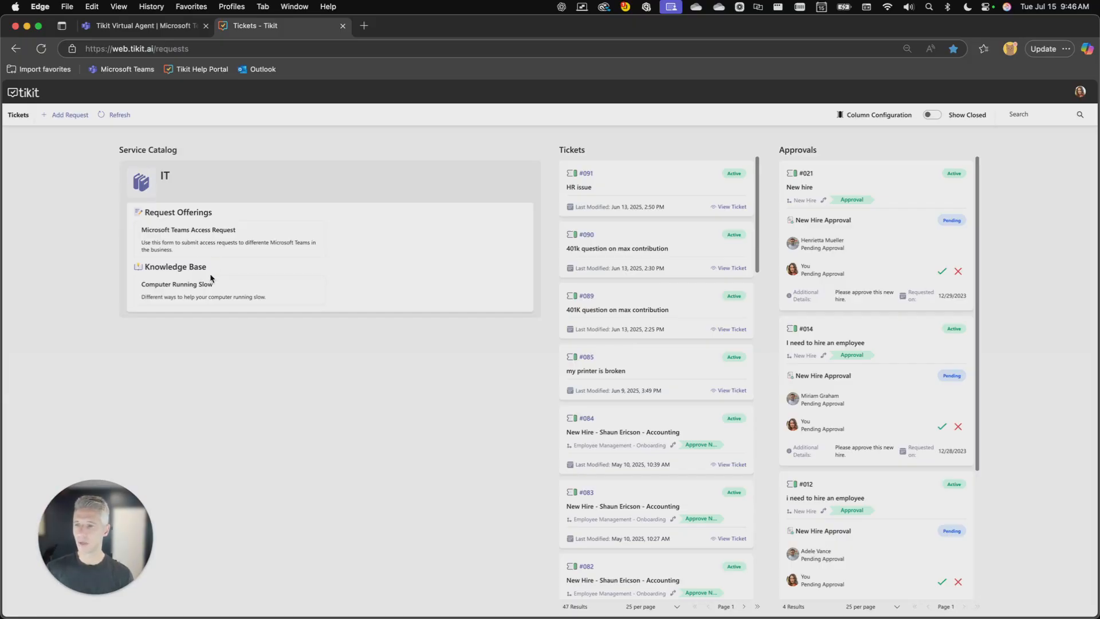
- Add a new request reading "I need access to a microsoft team" to view its matching form, then close the form without submitting it
left_click(74, 117)
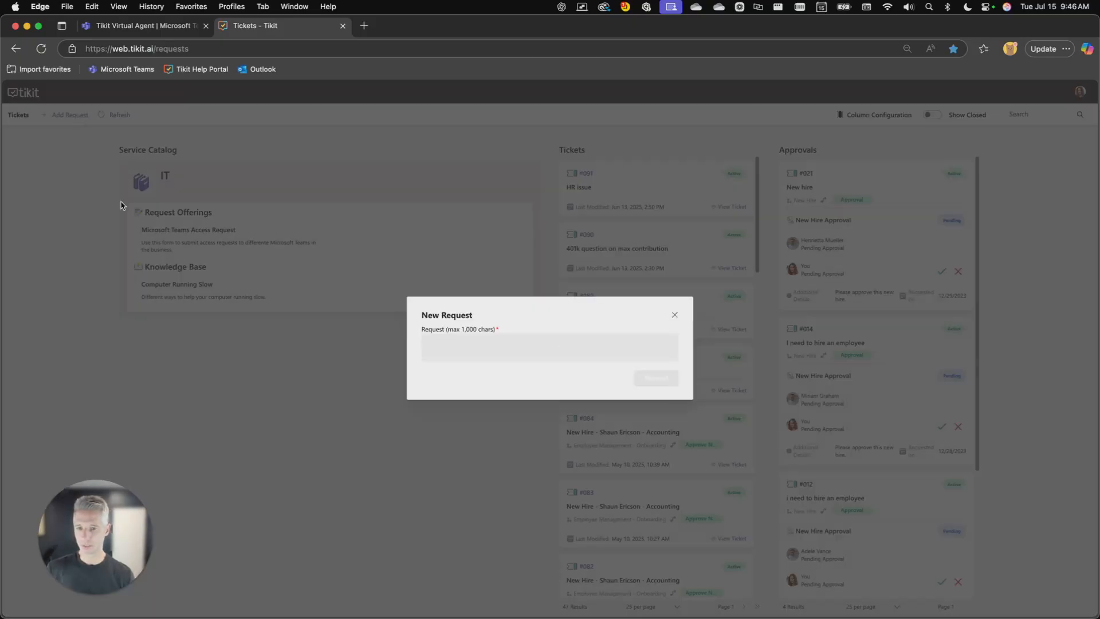
left_click(439, 345)
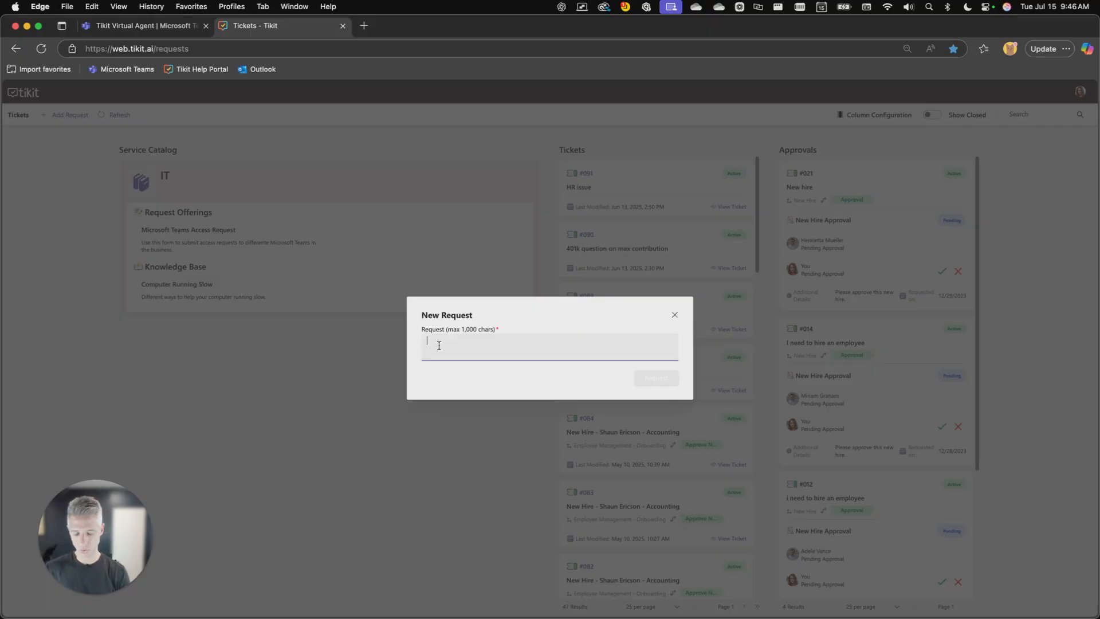
type("I need access ")
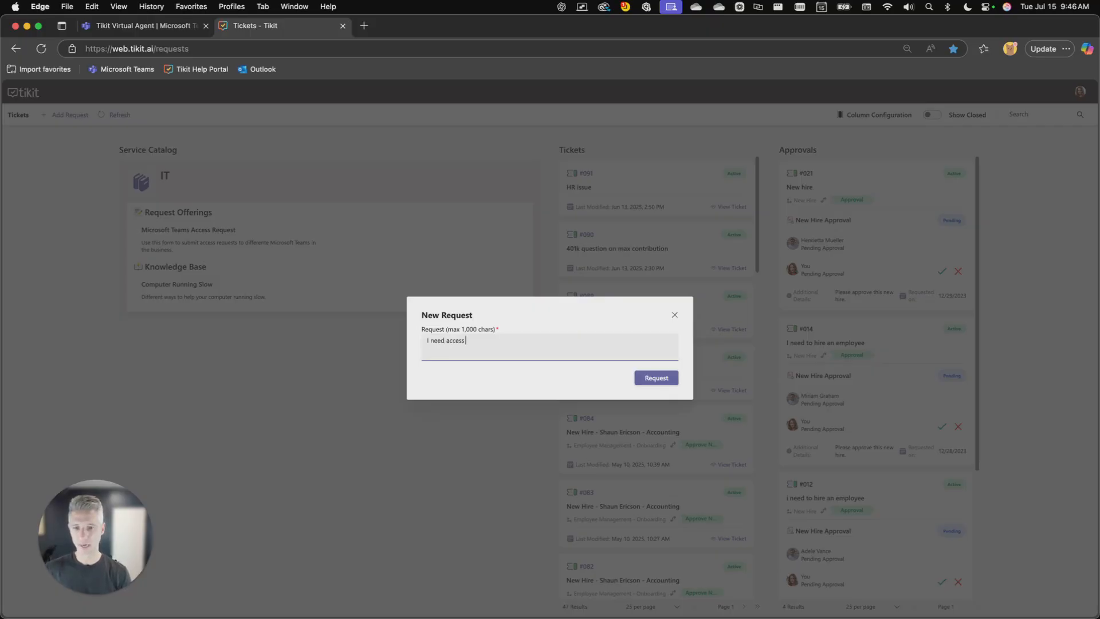
type("to a microsoft team")
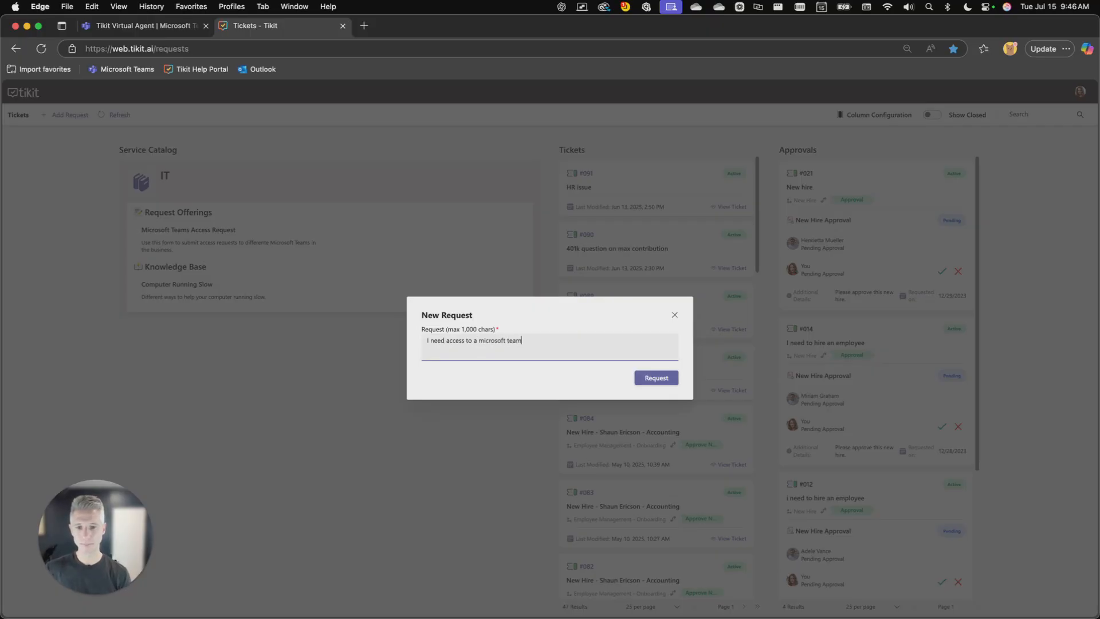
left_click(665, 380)
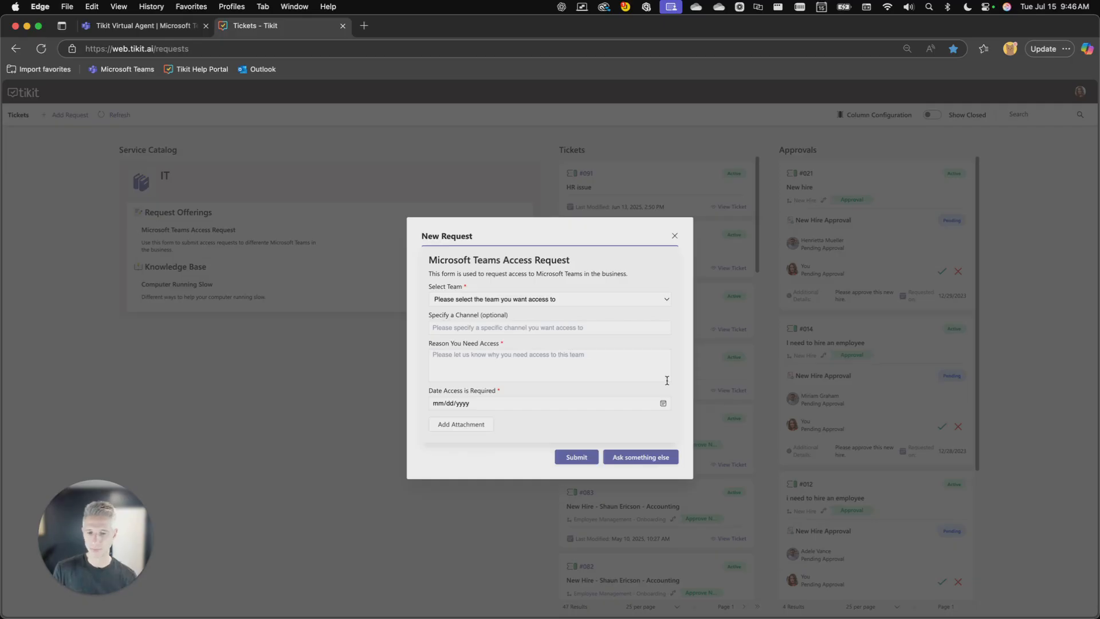
left_click(675, 237)
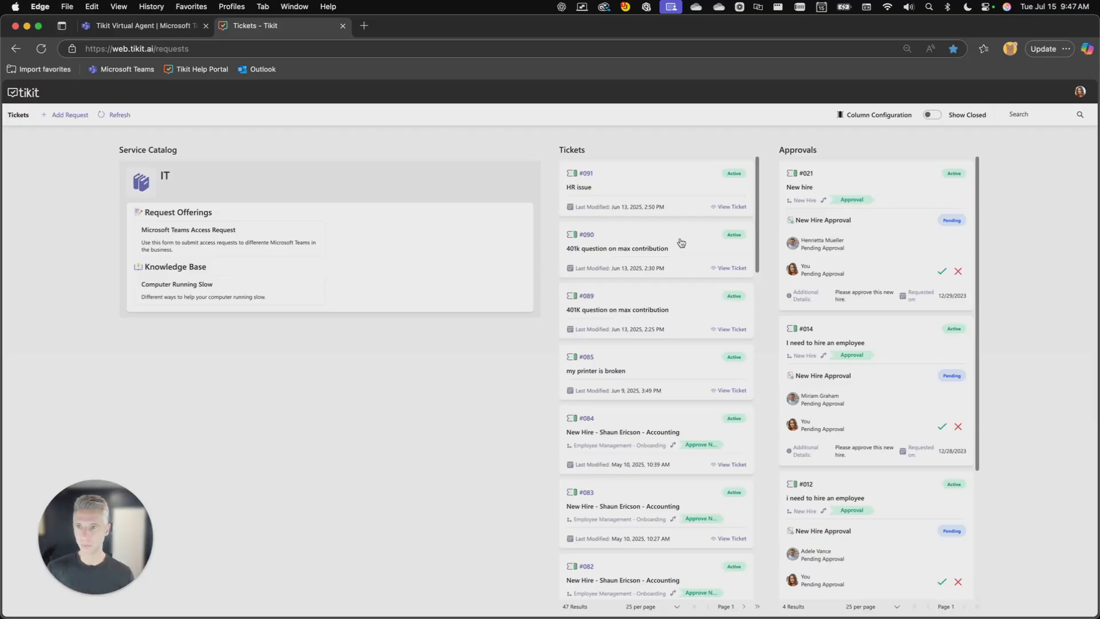
- Switch to the agent's Service Catalog window, enlarge it to full width and view the ticket templates in the settings
key("ctrl+alt+Left")
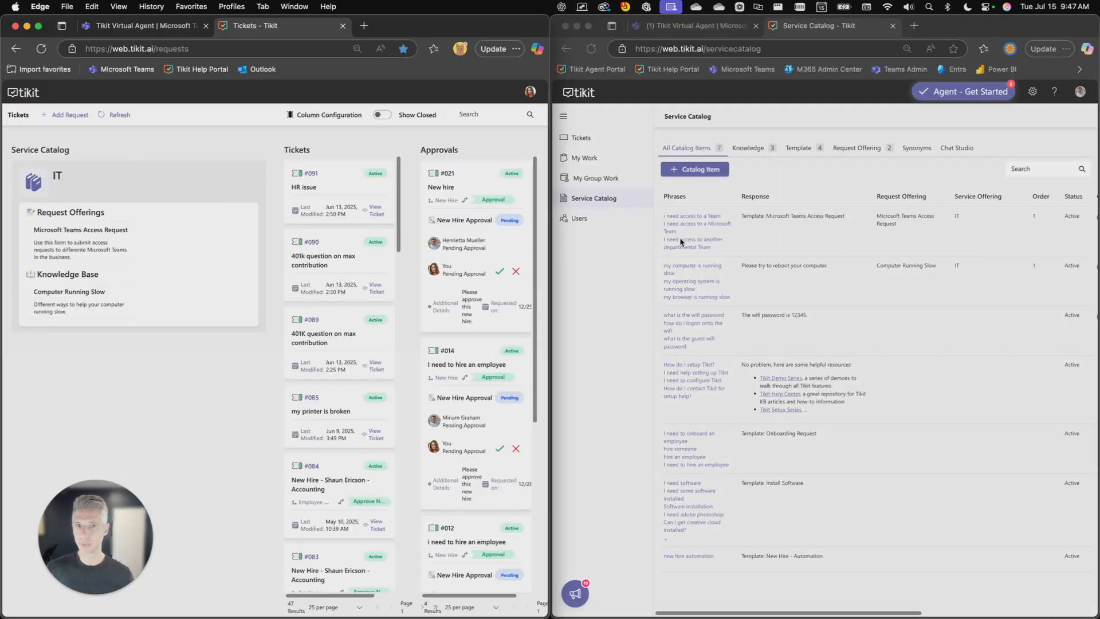
double_click(943, 34)
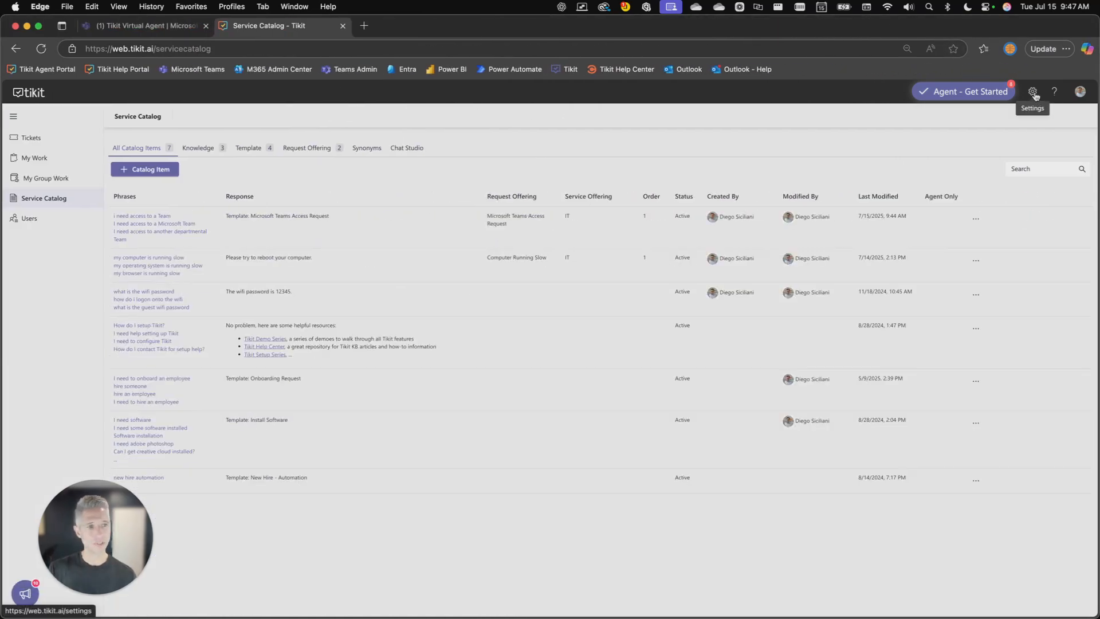
left_click(1034, 94)
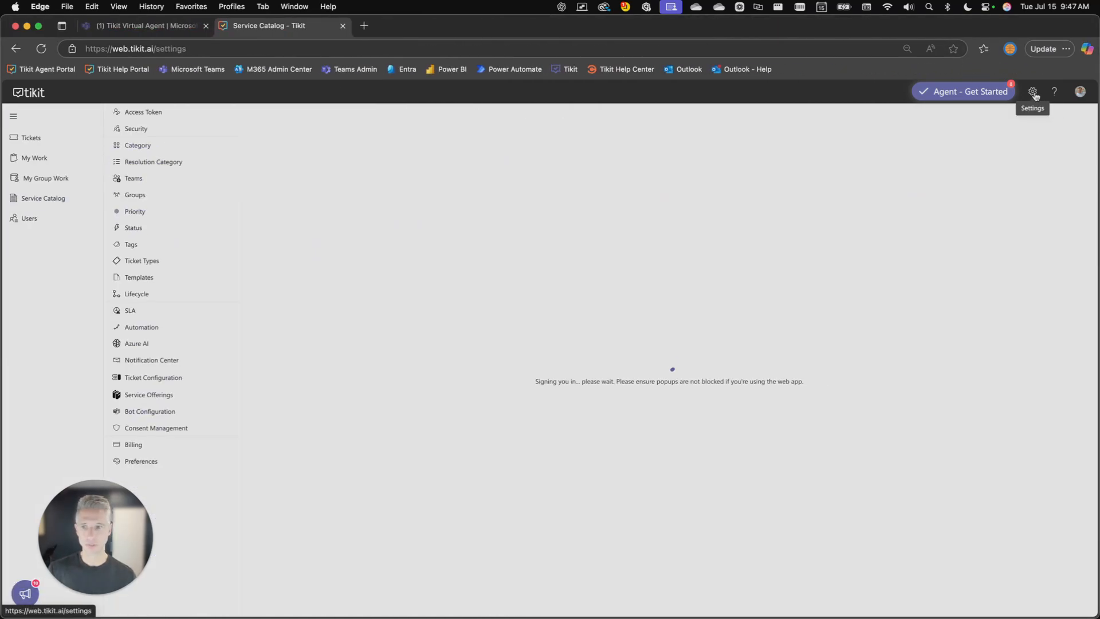
left_click(129, 278)
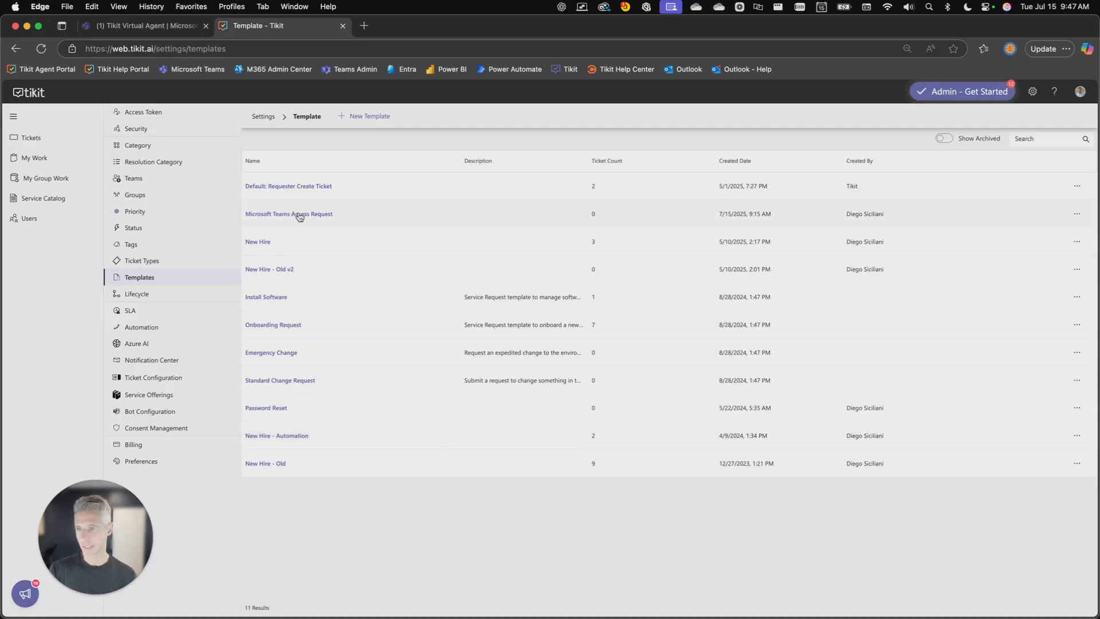
- Start a new ticket from the agent's Tickets list and bring up the templates available to apply to it
left_click(49, 142)
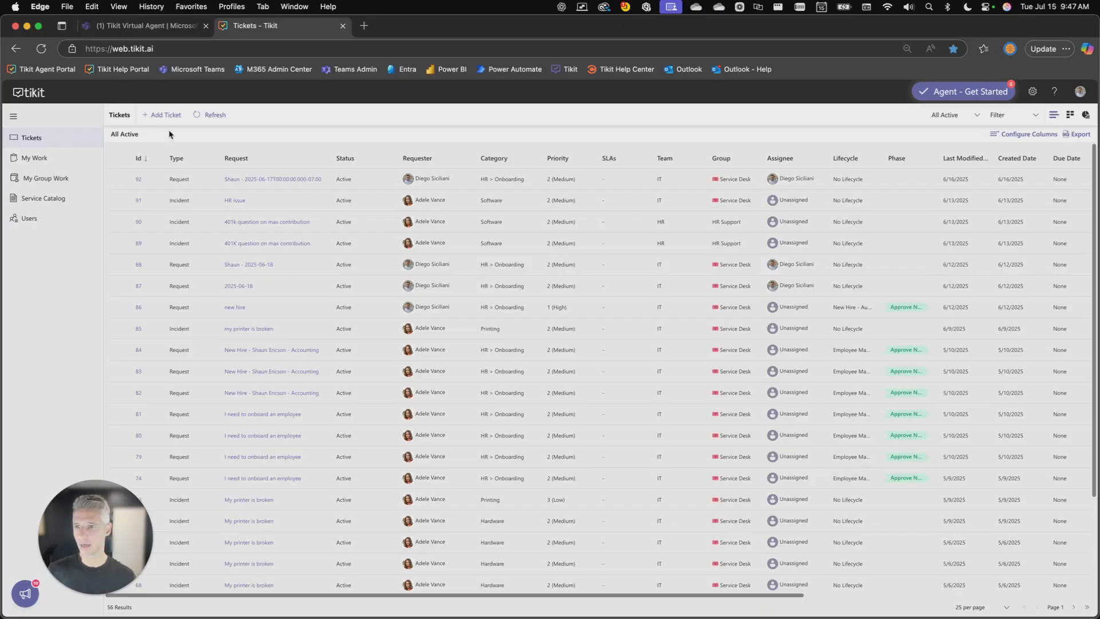
left_click(172, 115)
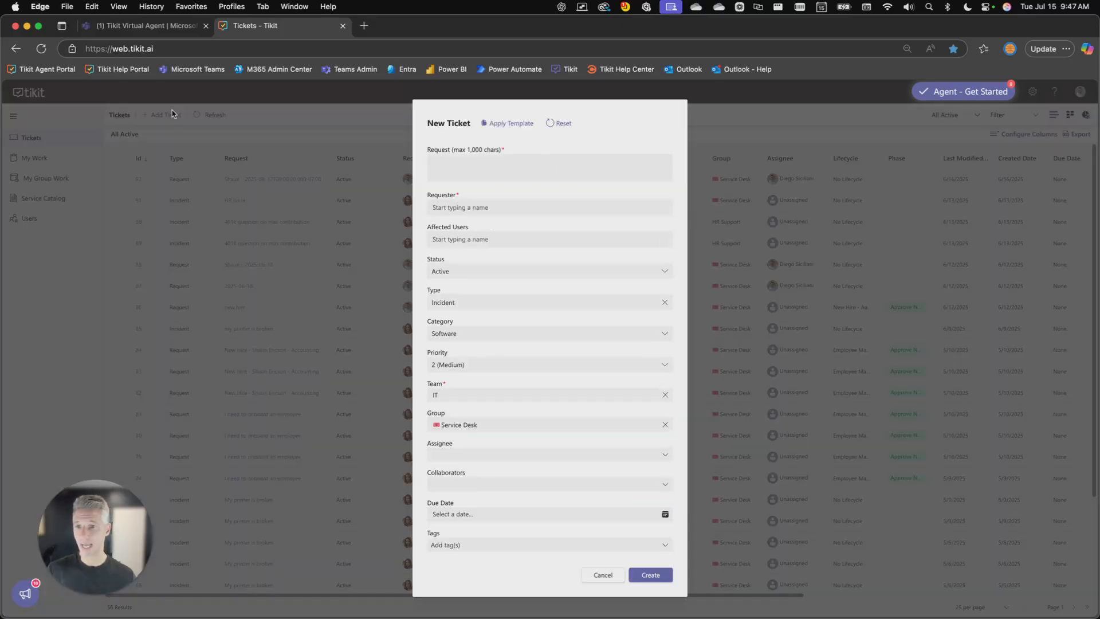
left_click(512, 125)
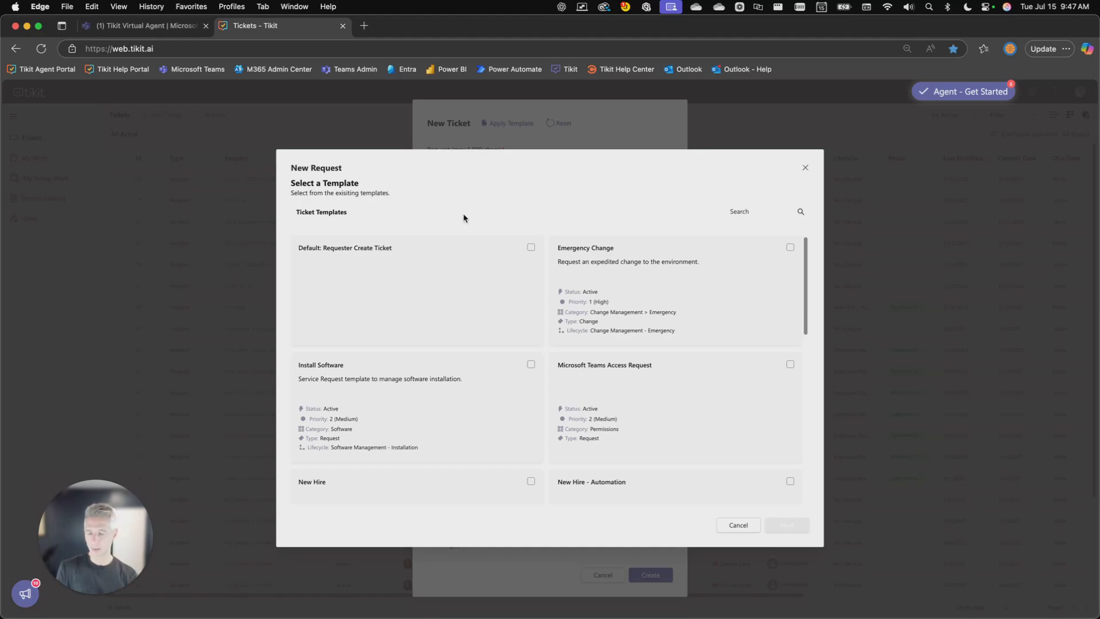
- Preview the Microsoft Teams Access Request template with "Answer Custom Form Now or After the Ticket is Created", then close it without saving
left_click(631, 402)
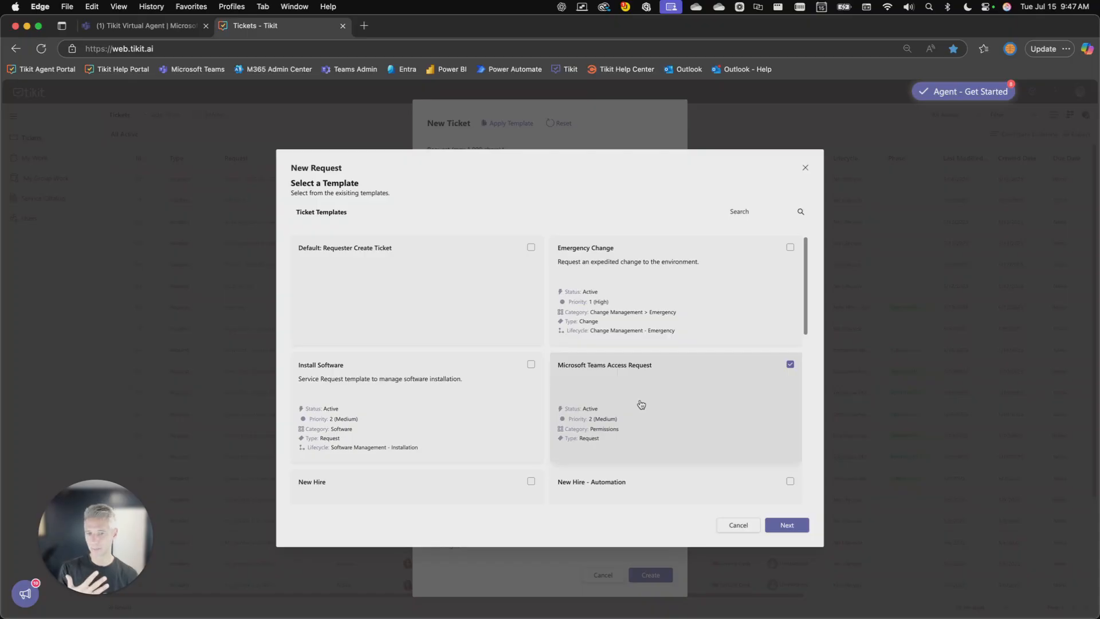
scroll(641, 404, "down", 3)
left_click(784, 524)
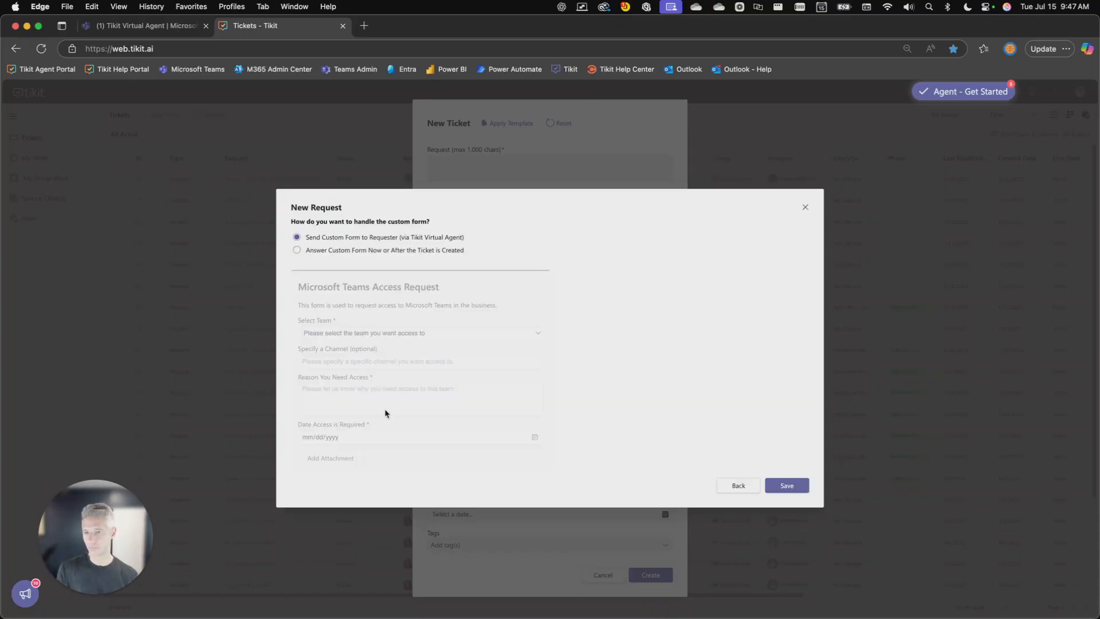
left_click(395, 250)
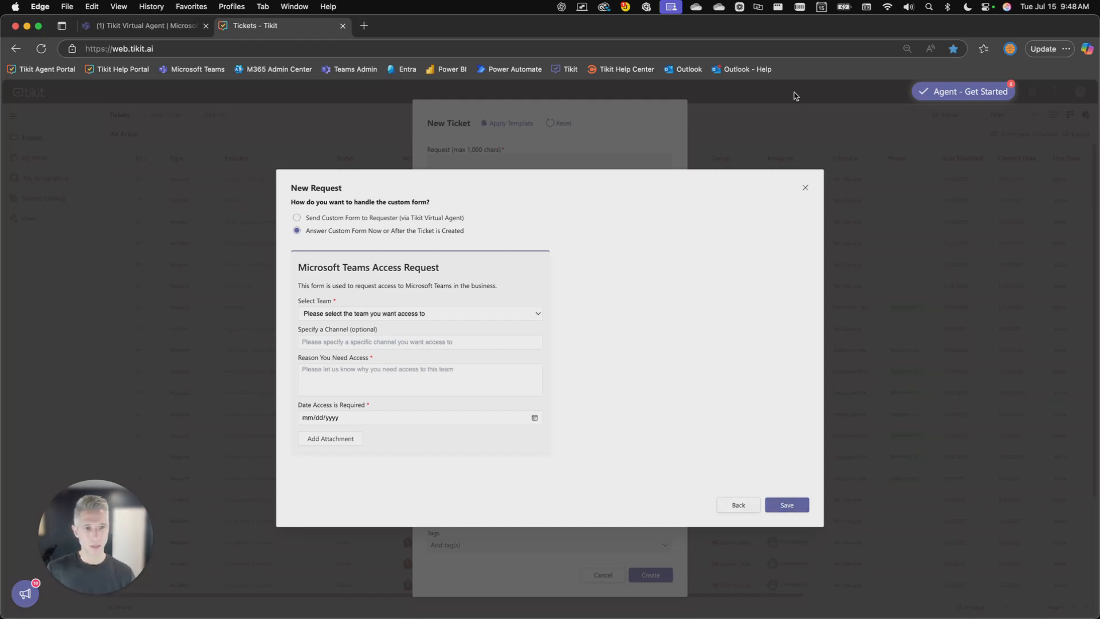
left_click(806, 187)
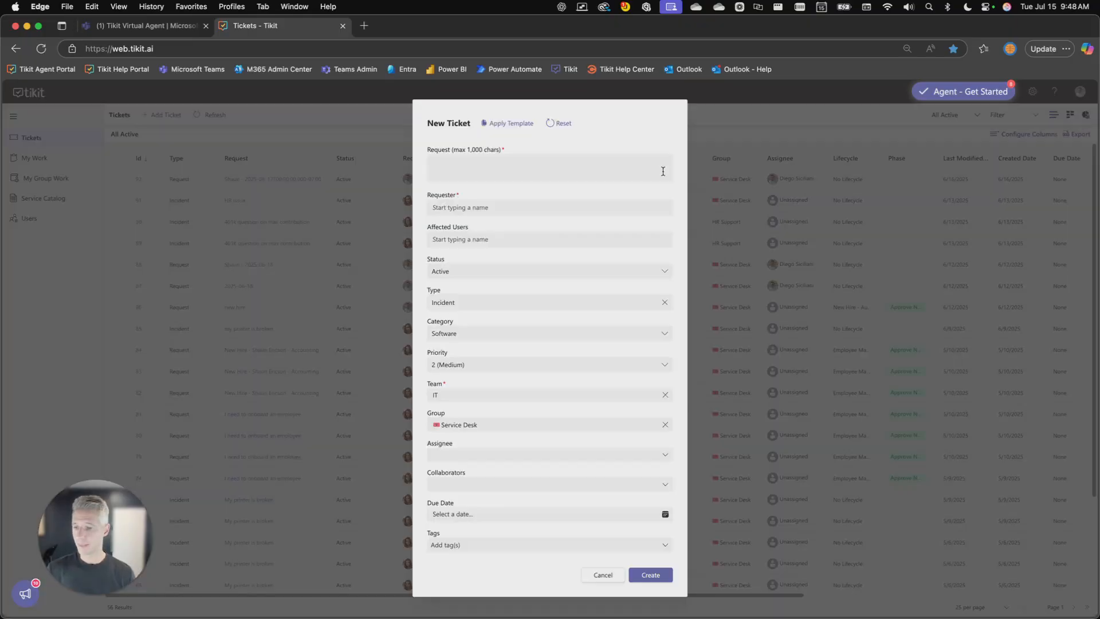